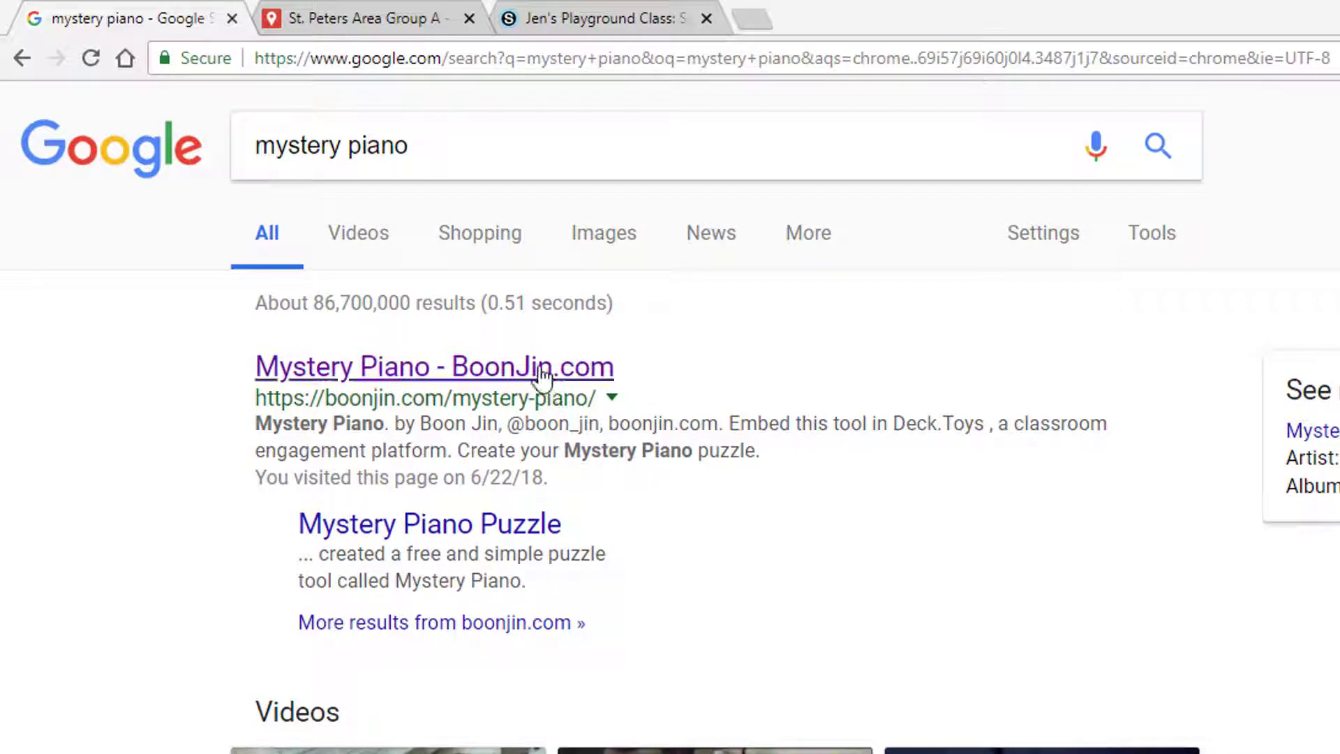
- Open the 'Mystery Piano - BoonJin.com' search result
left_click(543, 377)
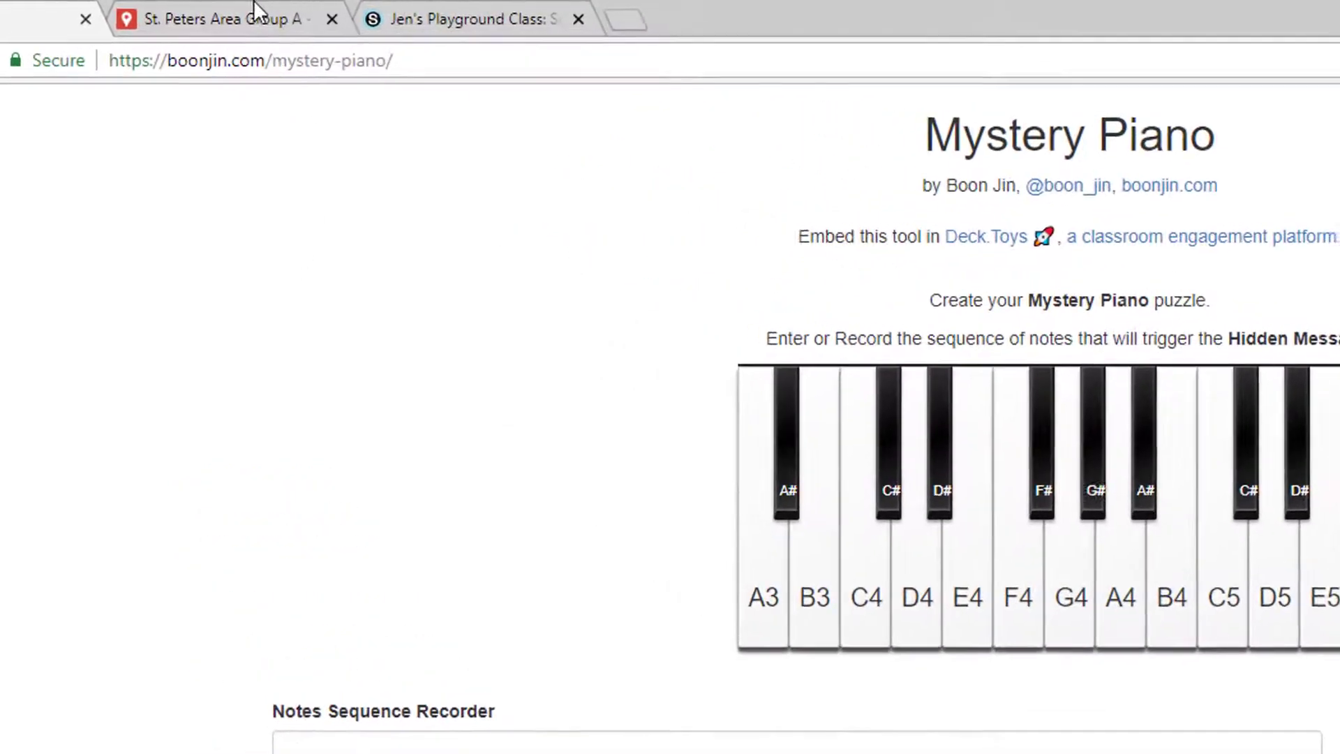
- Read note C4 from the New Forest National Park map marker, then return to Mystery Piano
left_click(180, 13)
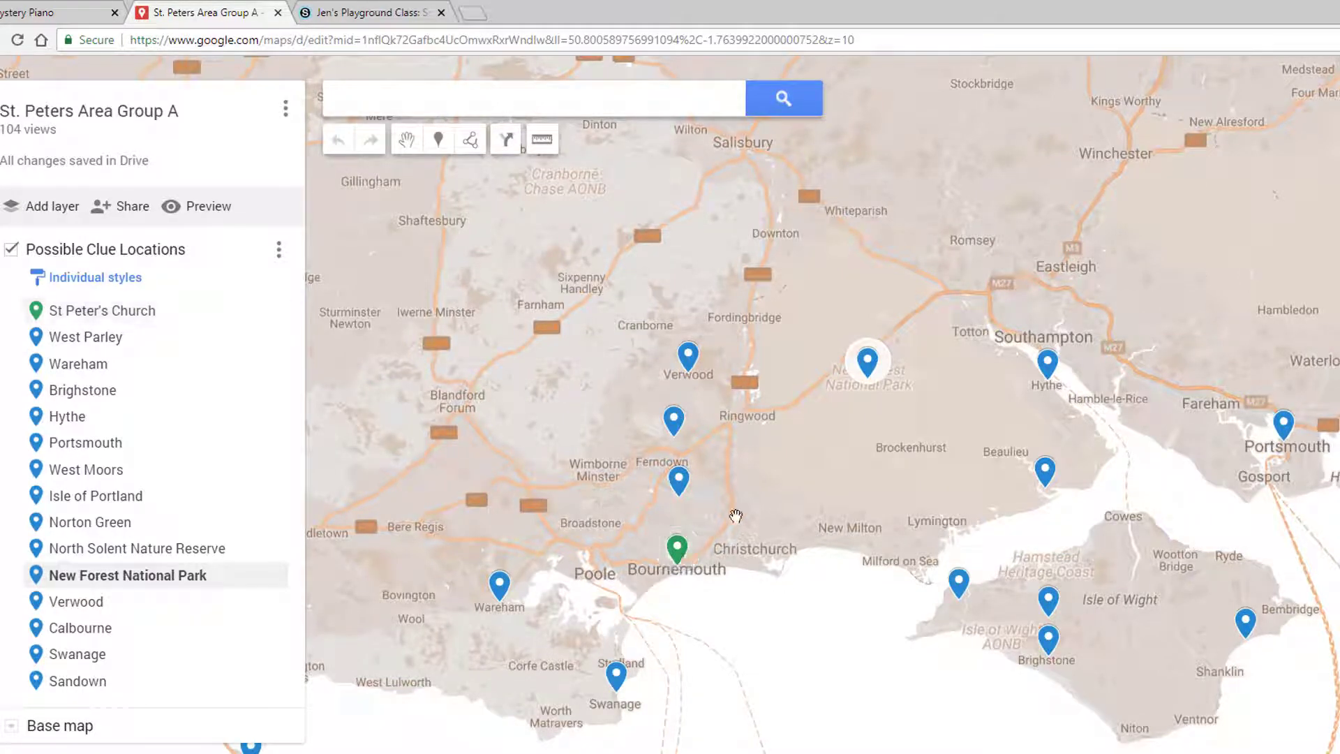
left_click(868, 375)
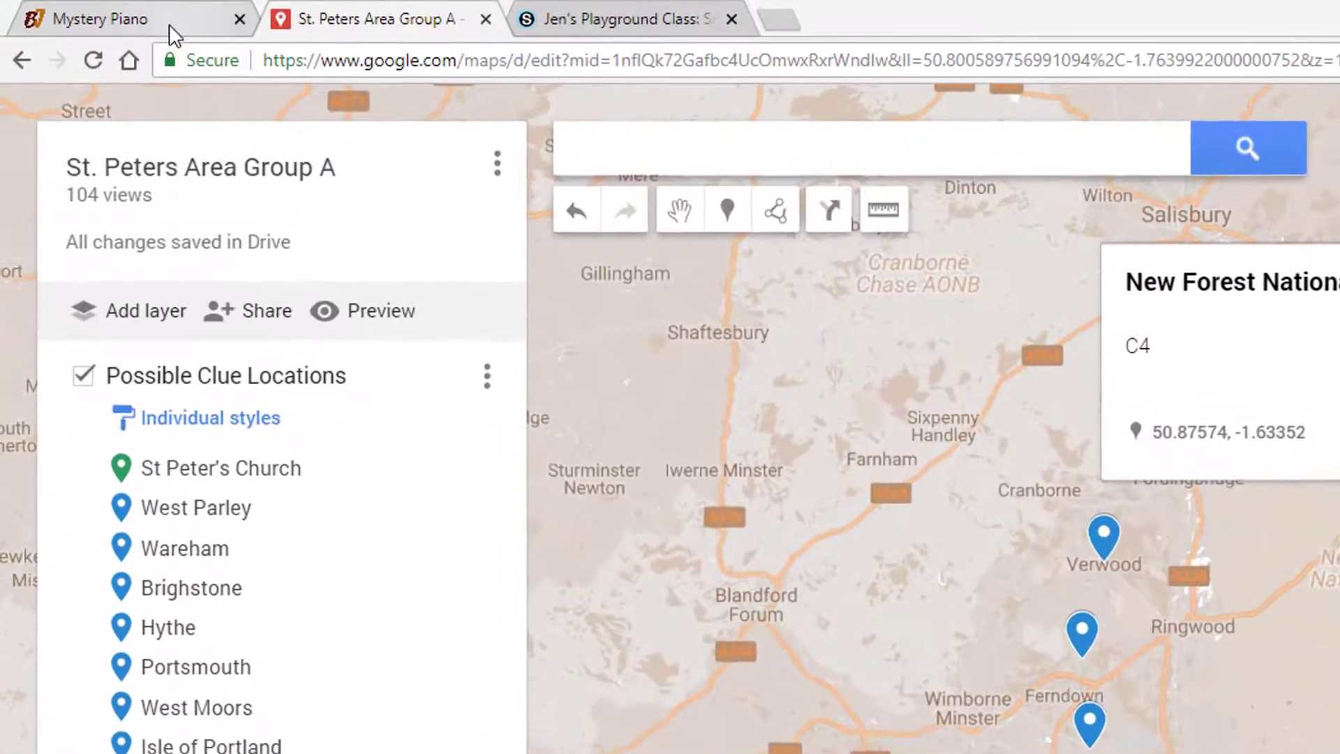
left_click(139, 20)
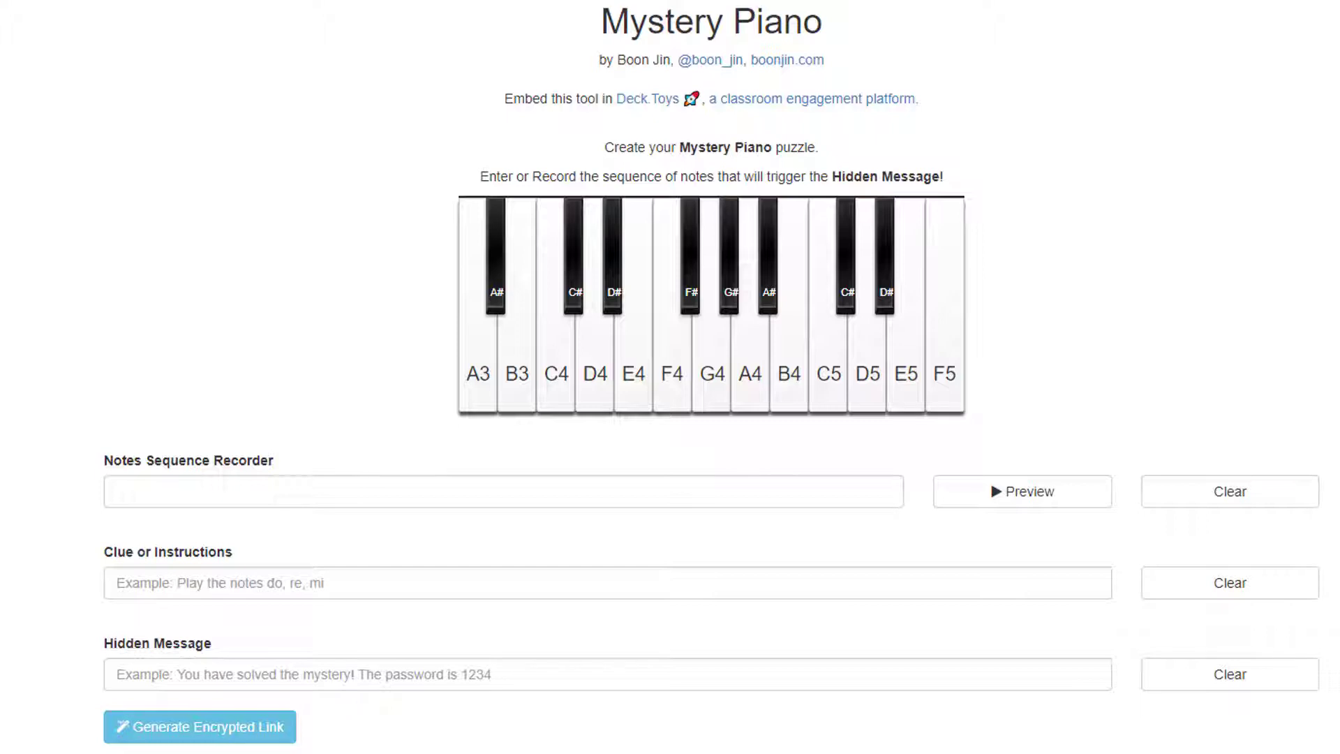
- Record the notes C4 C4 G4 G4 A4 A4 G4 on the piano keys
left_click(552, 371)
left_click(553, 371)
left_click(717, 384)
left_click(718, 387)
left_click(745, 392)
left_click(745, 392)
left_click(714, 388)
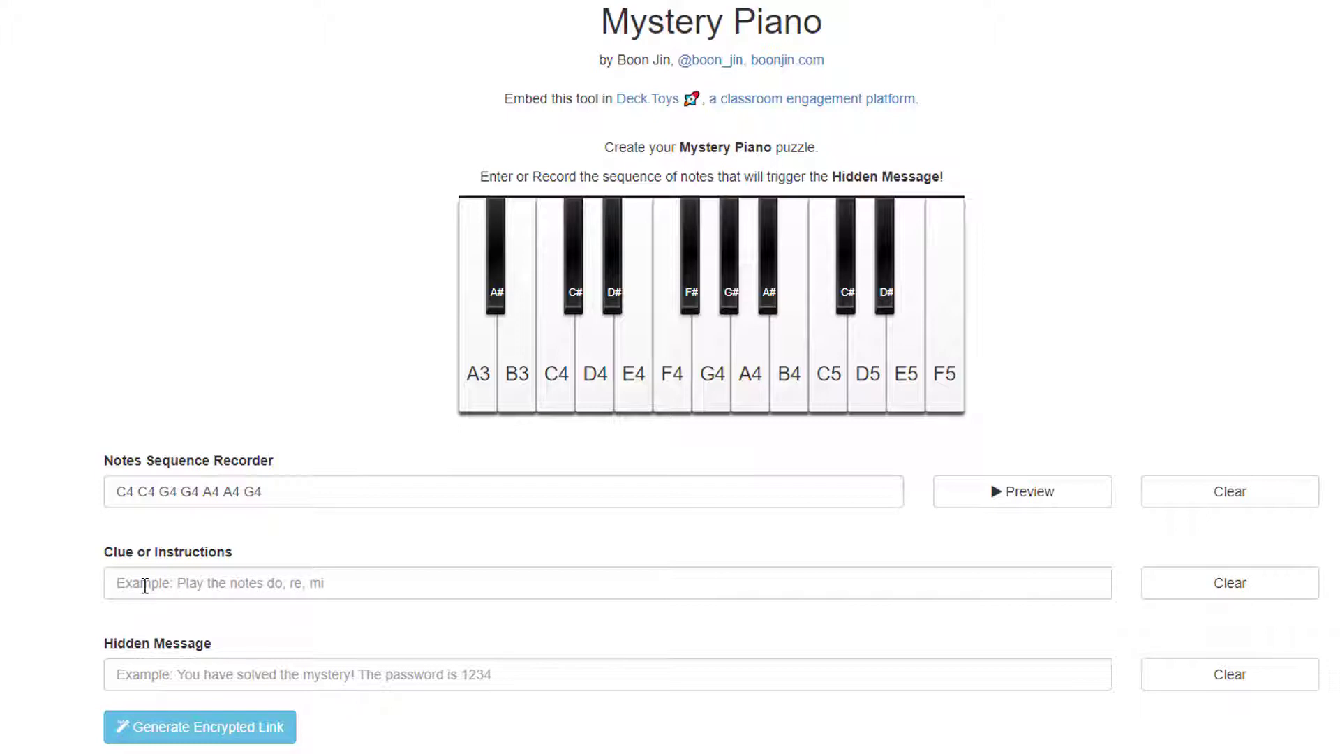
- Paste the scalar/vector clue and hidden message 'Use VELOCITY to open the next lock.', then generate the encrypted link
left_click(144, 585)
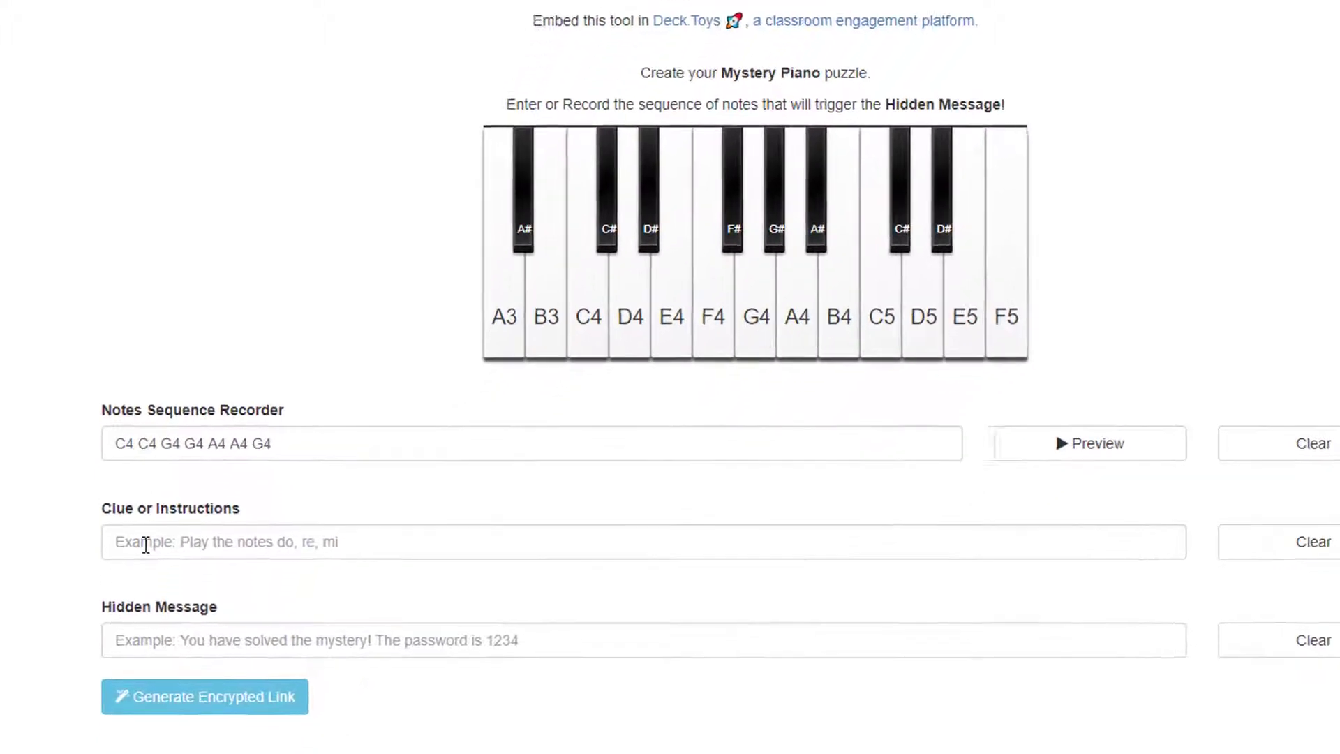
type("Play the notes in order that correspond with the clues you collected during the scalar/vector challenge.")
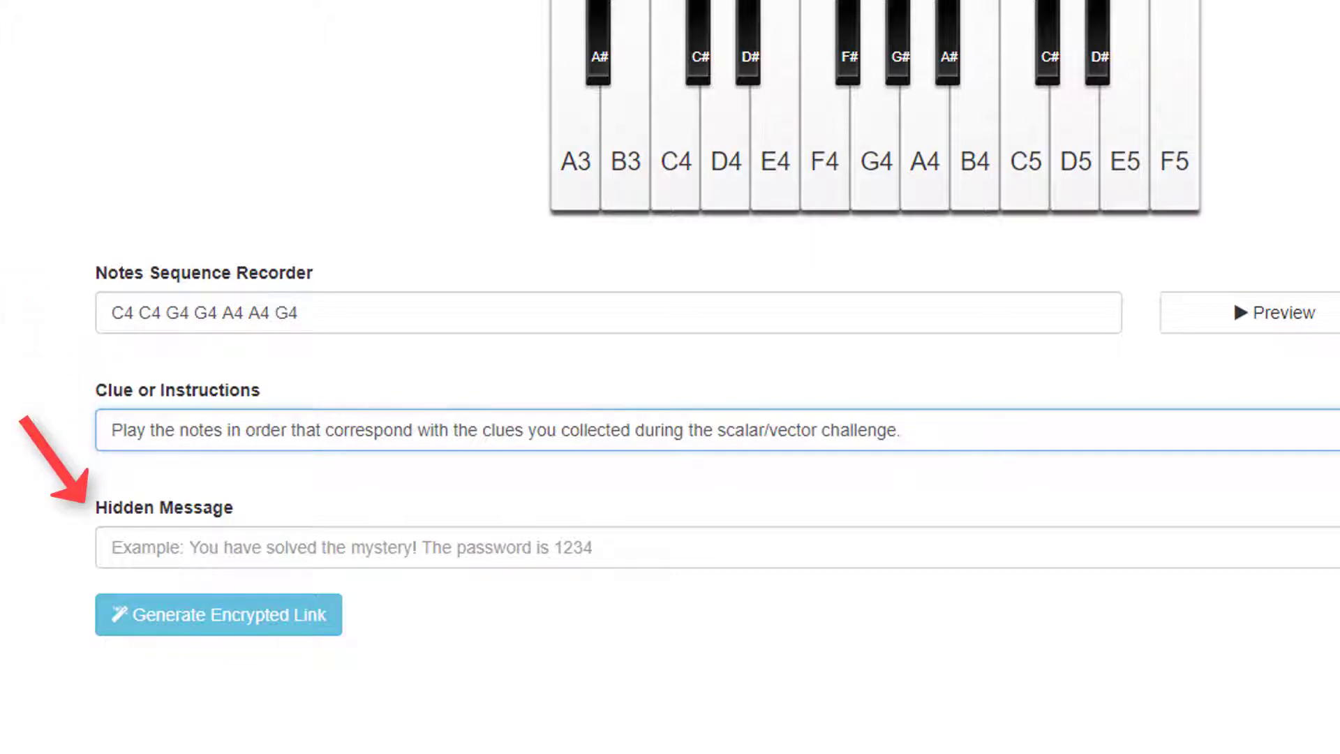
left_click(153, 545)
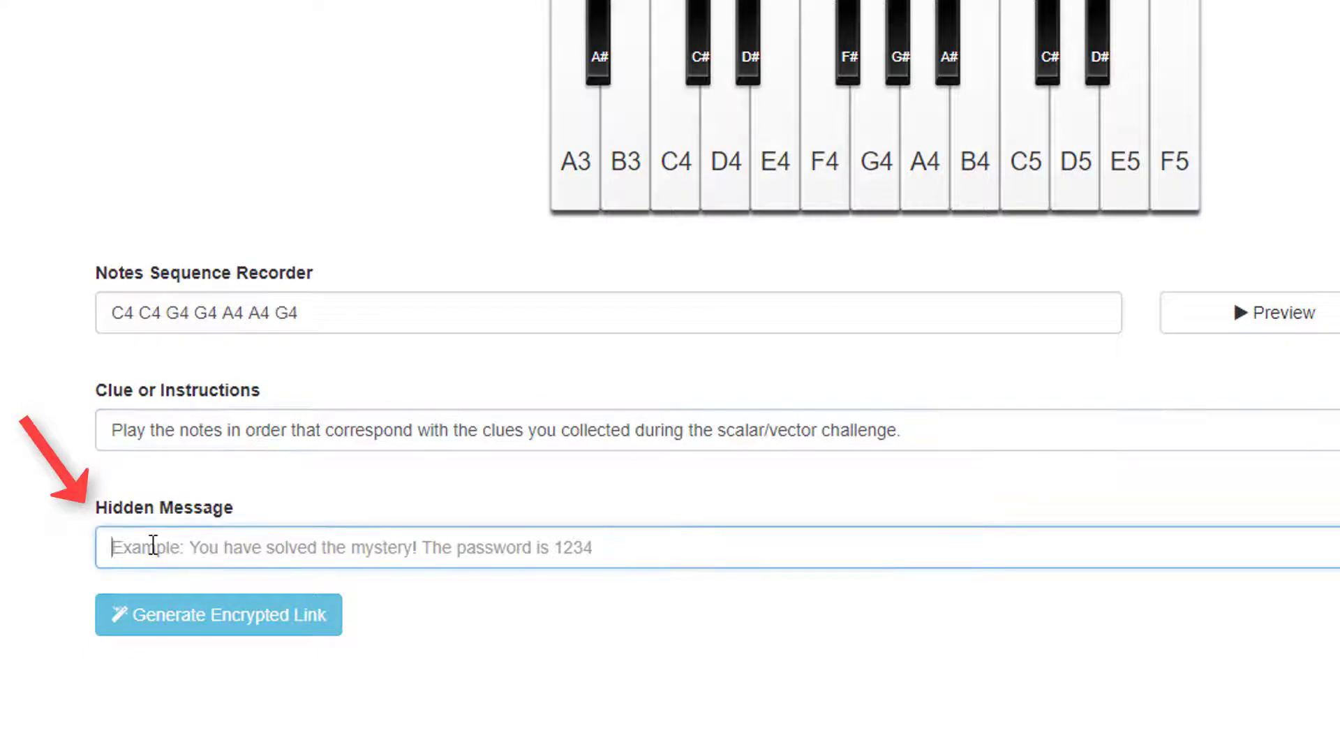
type("Use VELOCITY to open the next lock.")
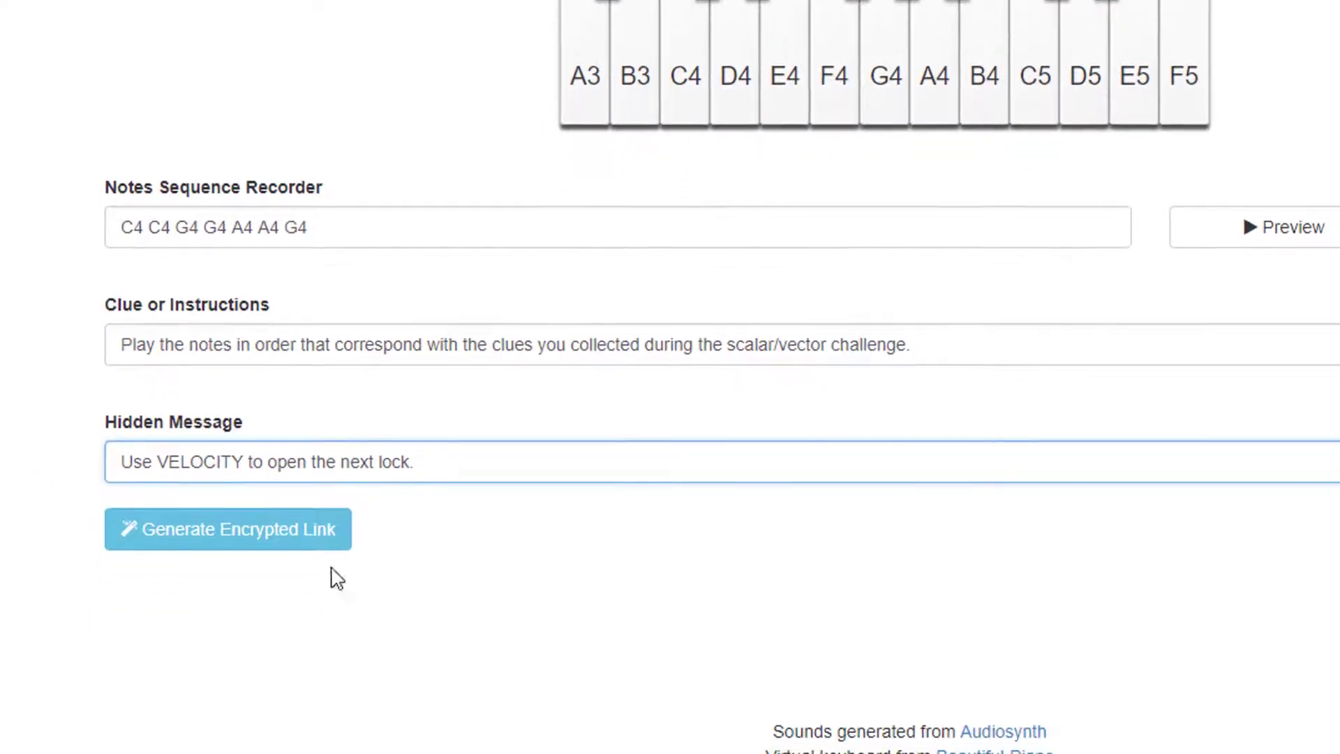
left_click(299, 547)
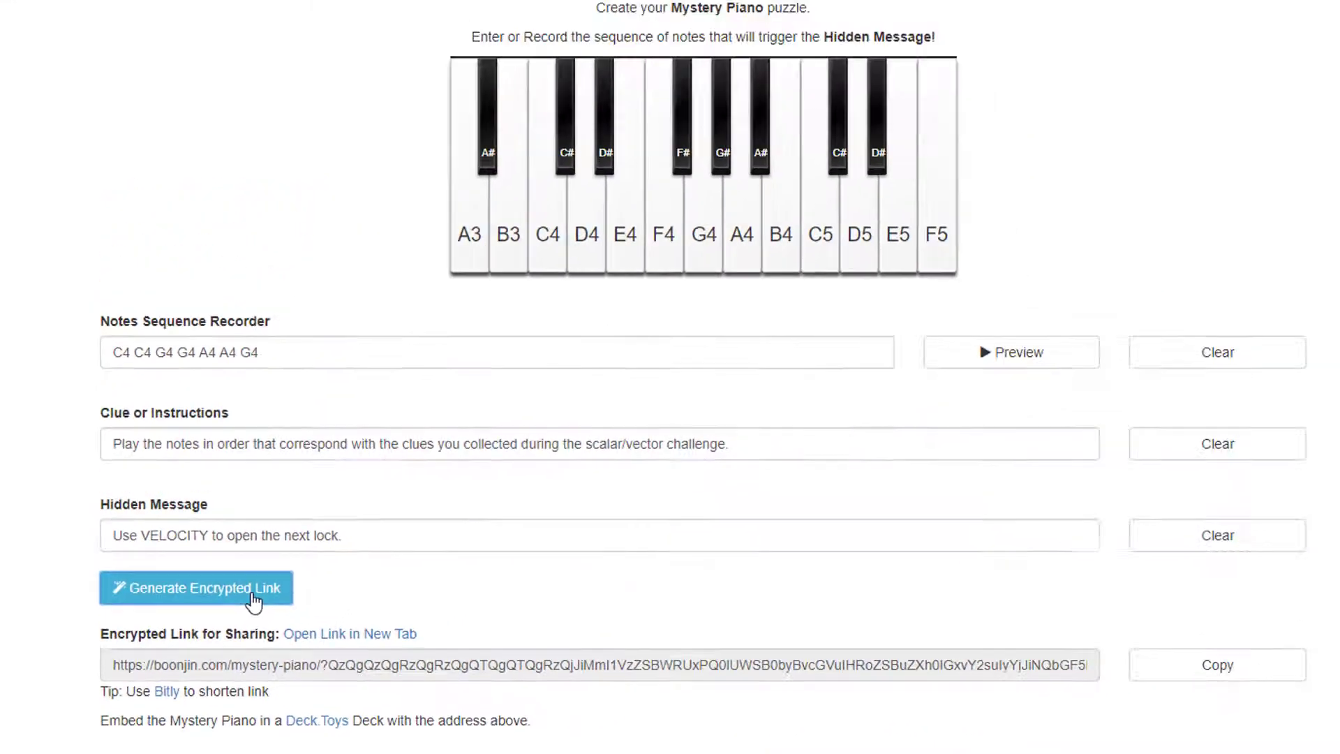
- Copy the encrypted puzzle link and load it in a new browser tab
left_click(943, 697)
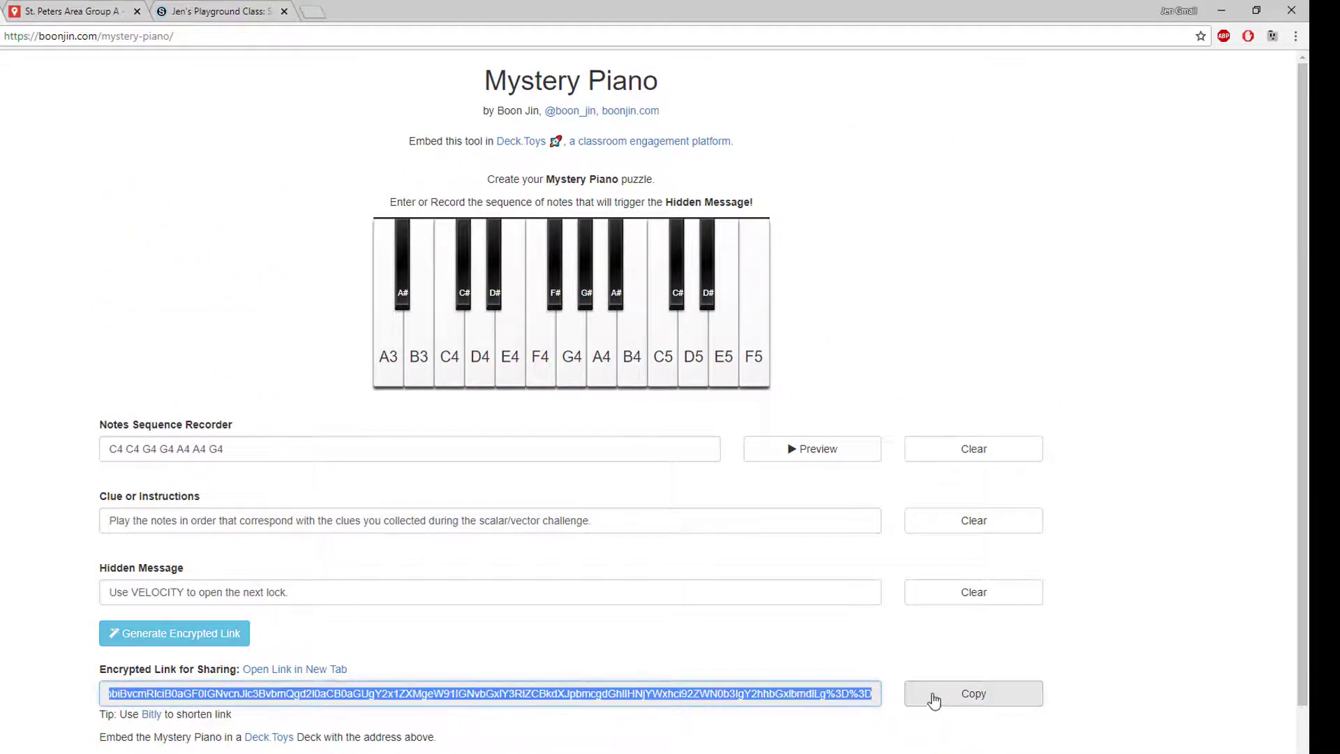
left_click(318, 15)
key("ctrl+v")
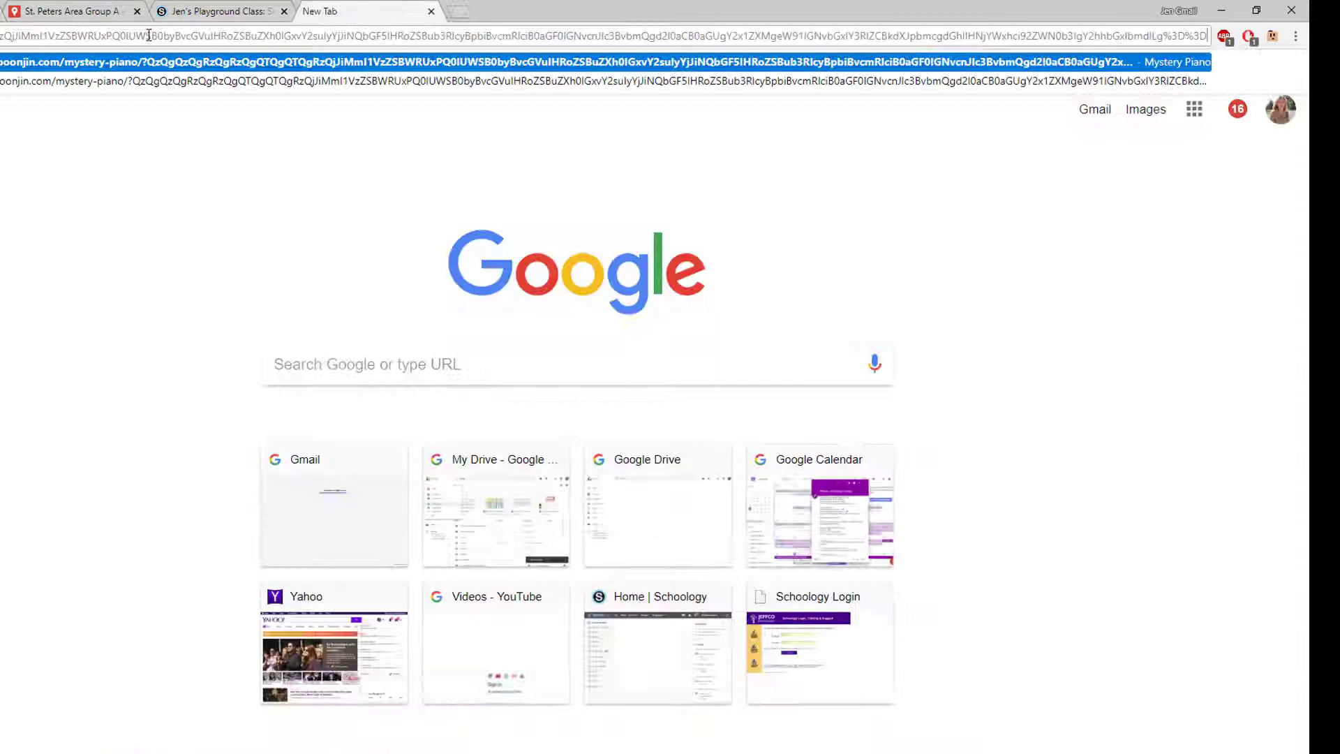
key("Return")
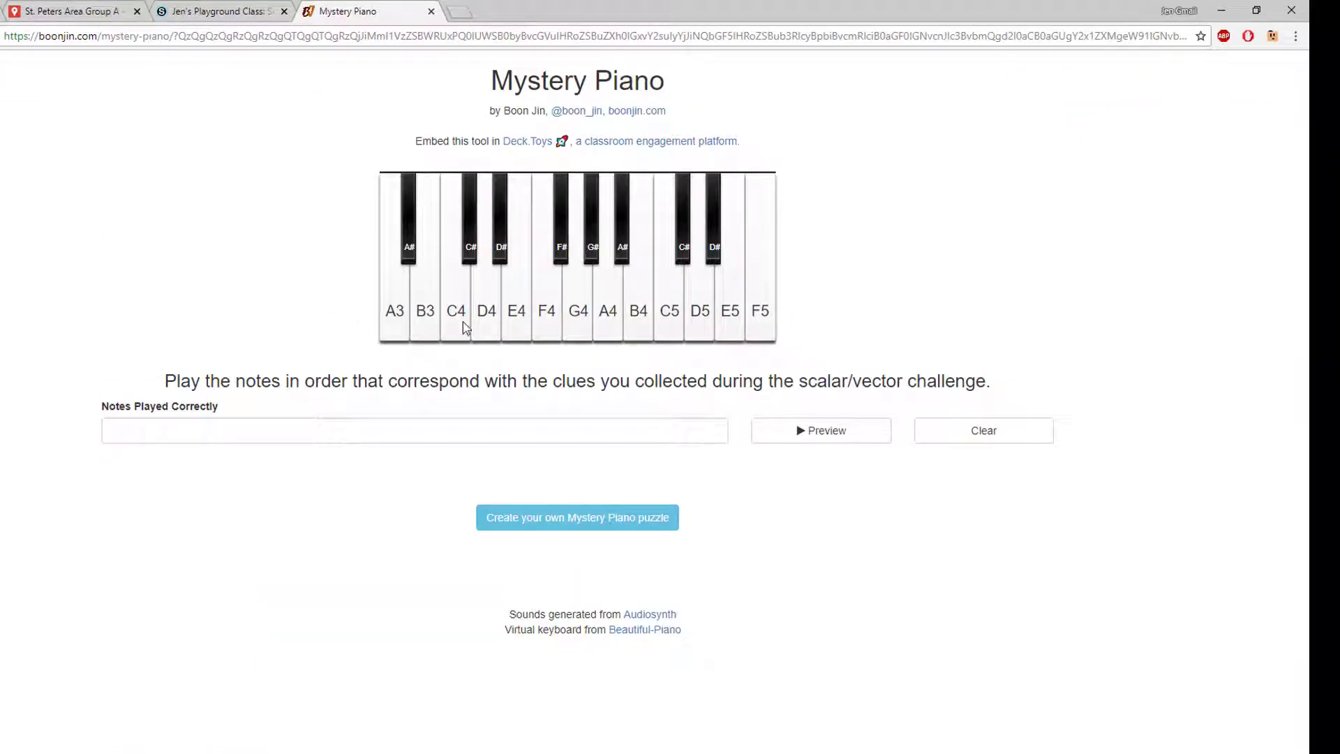
- Play C4 C4 G4 G4 A4 A4 G4 on the shared puzzle to unlock it
left_click(463, 325)
left_click(463, 324)
left_click(579, 324)
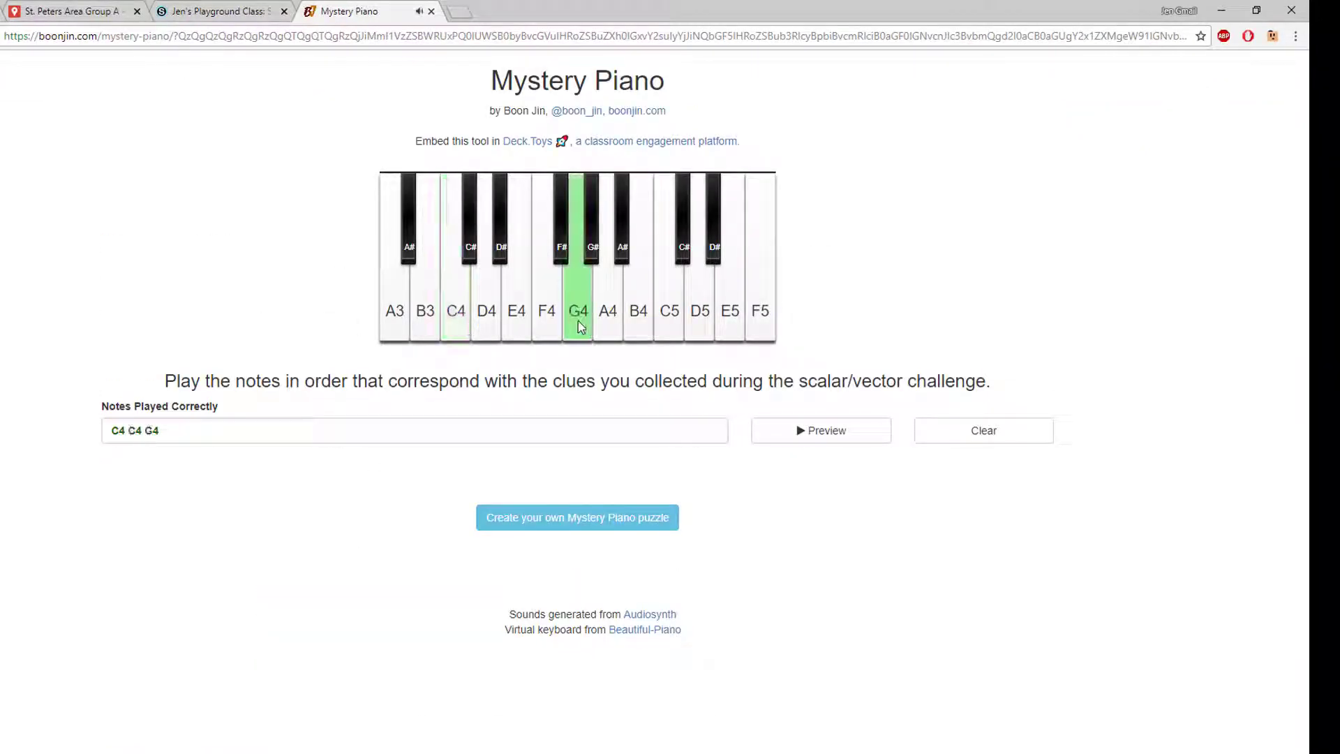
left_click(579, 322)
left_click(609, 325)
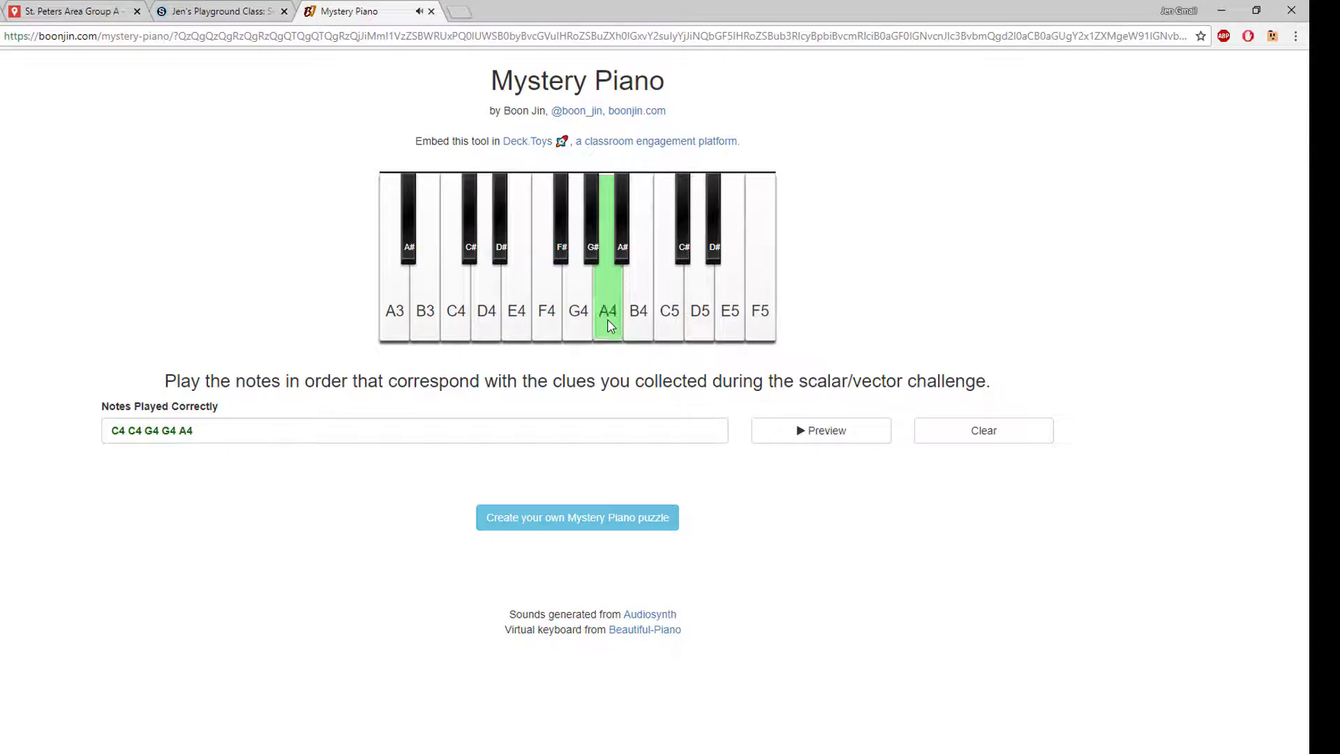
left_click(609, 326)
left_click(586, 330)
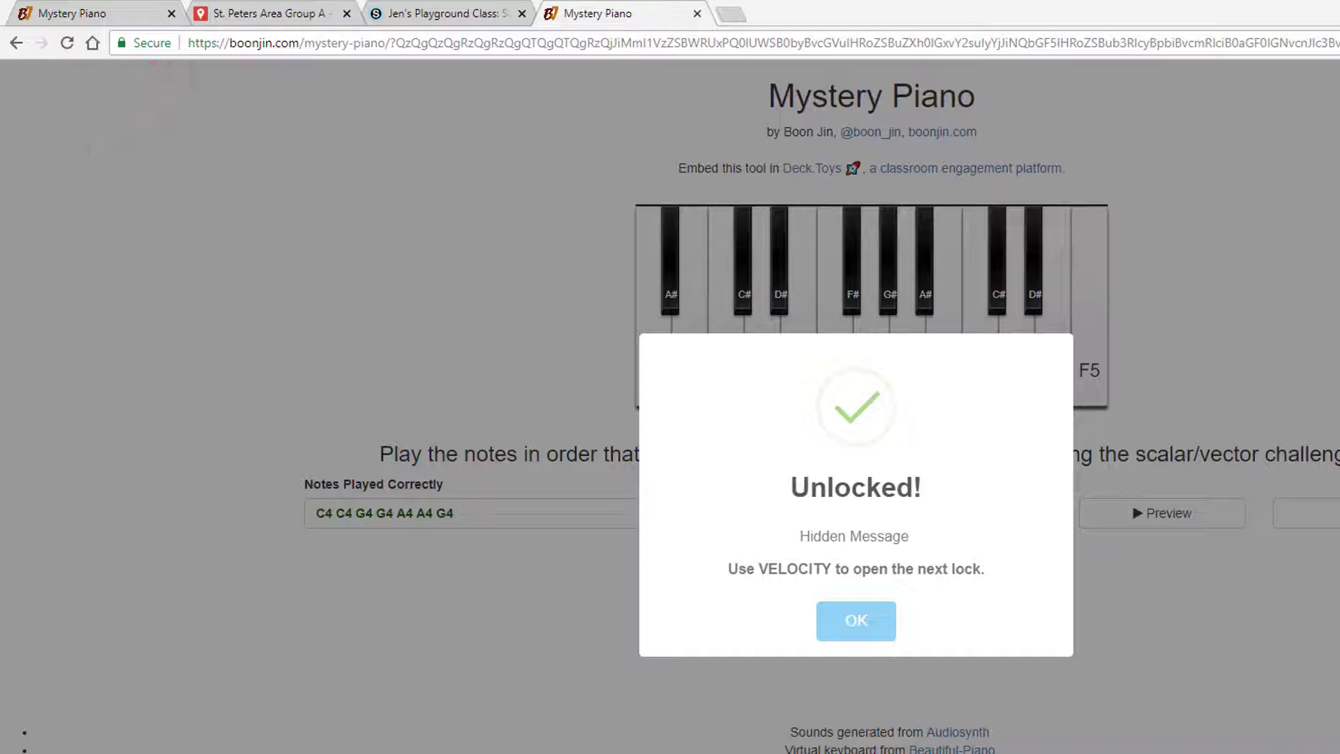
- Dismiss the Unlocked! message and go back to the creator page with its encrypted link
left_click(878, 634)
left_click(73, 14)
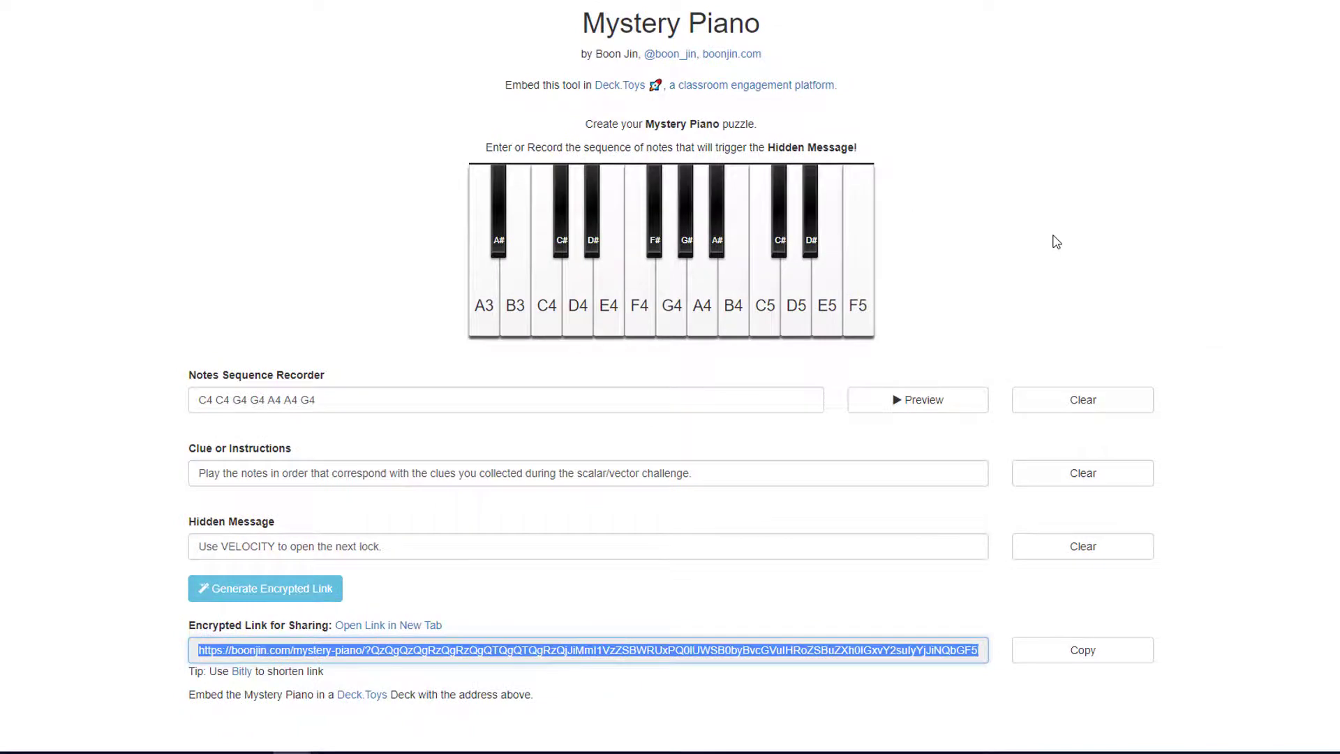
scroll(1056, 242, "down", 2)
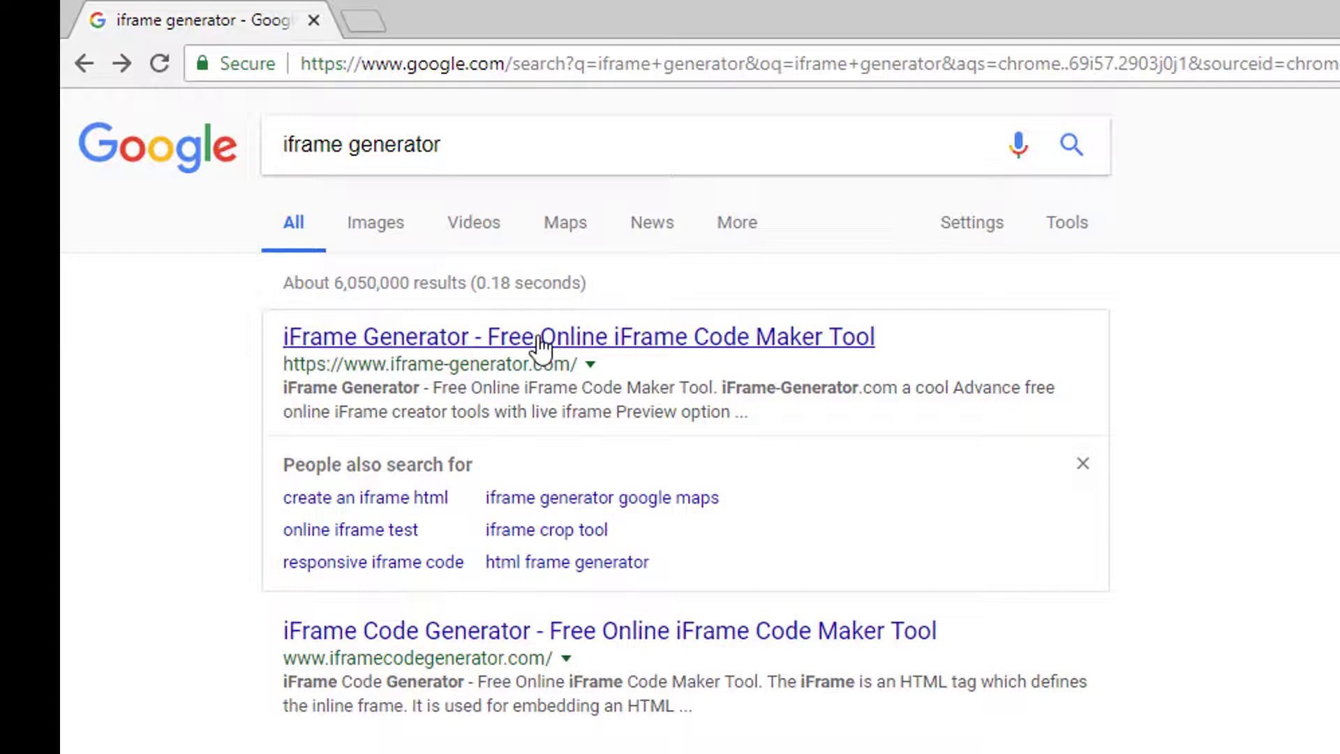
- In iFrame Generator, paste the Mystery Piano link as the URL, size it 800×600, and preview
left_click(543, 345)
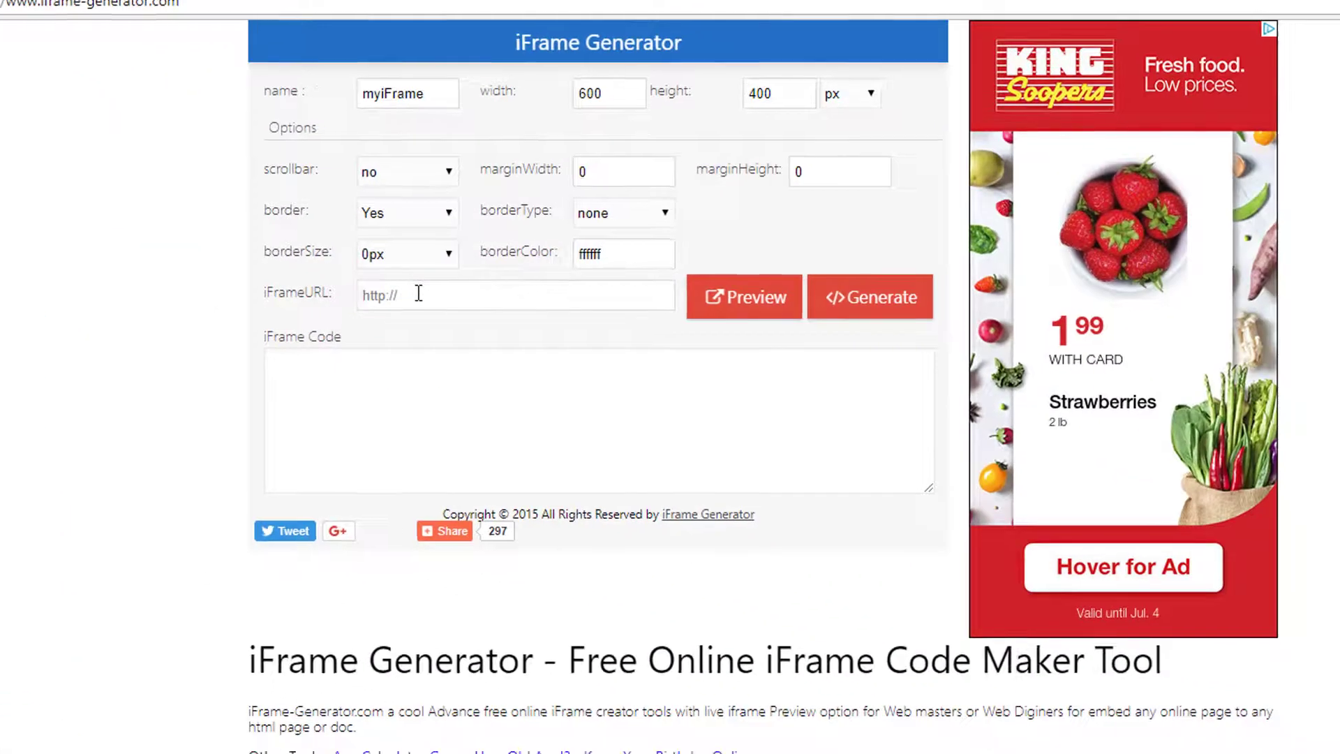
right_click(533, 328)
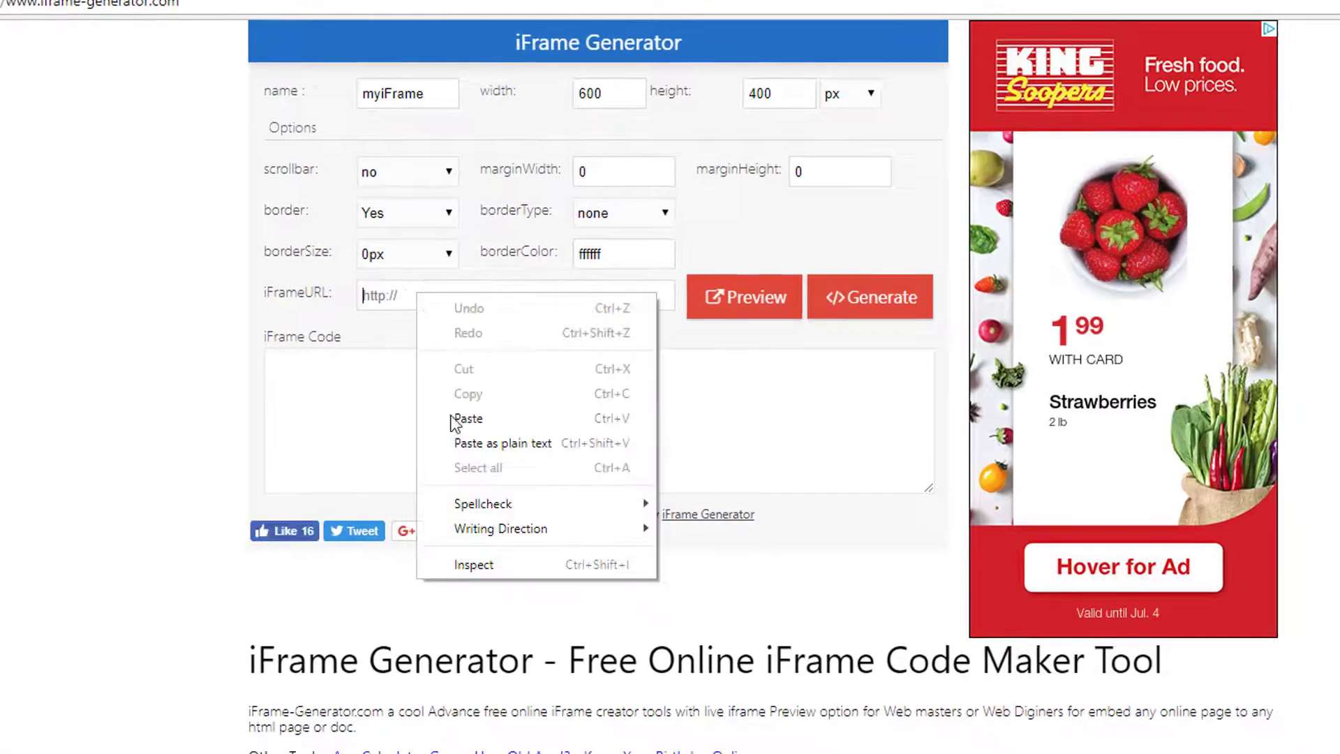
left_click(574, 469)
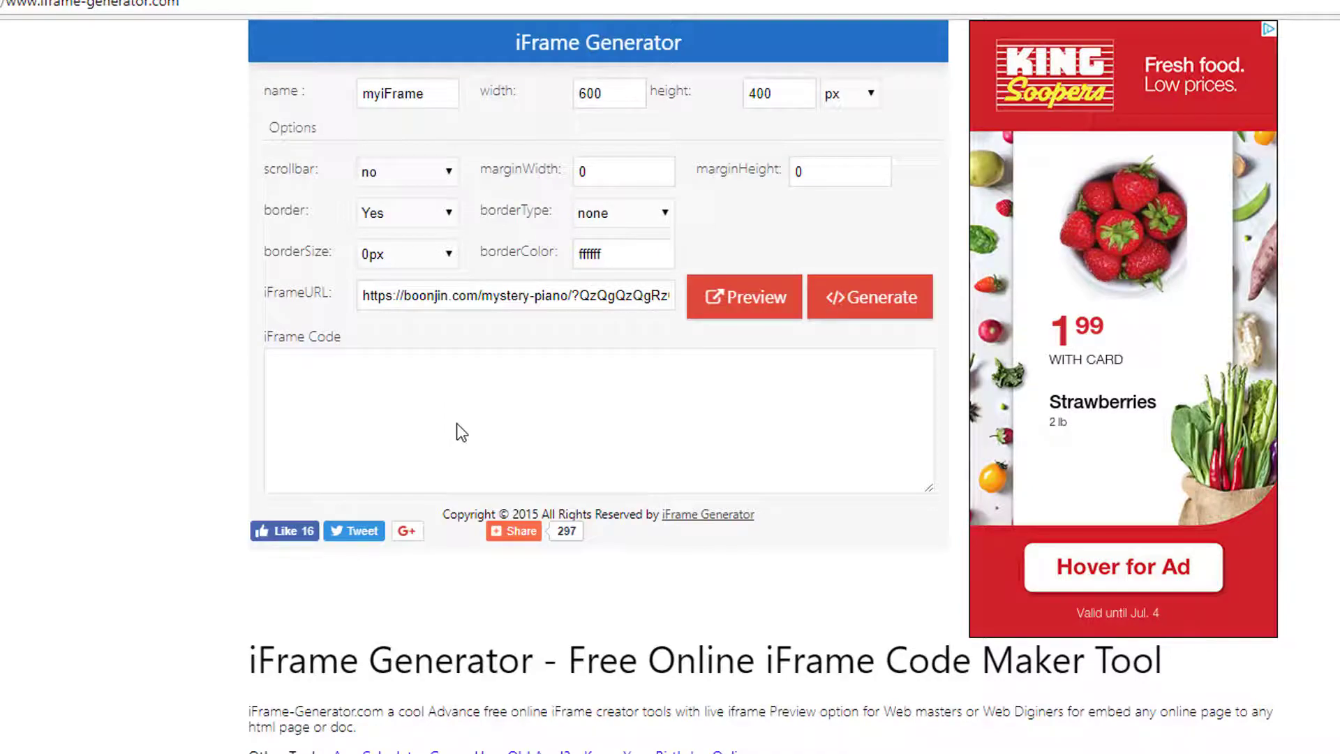
left_click_drag(621, 94, 561, 97)
type("800")
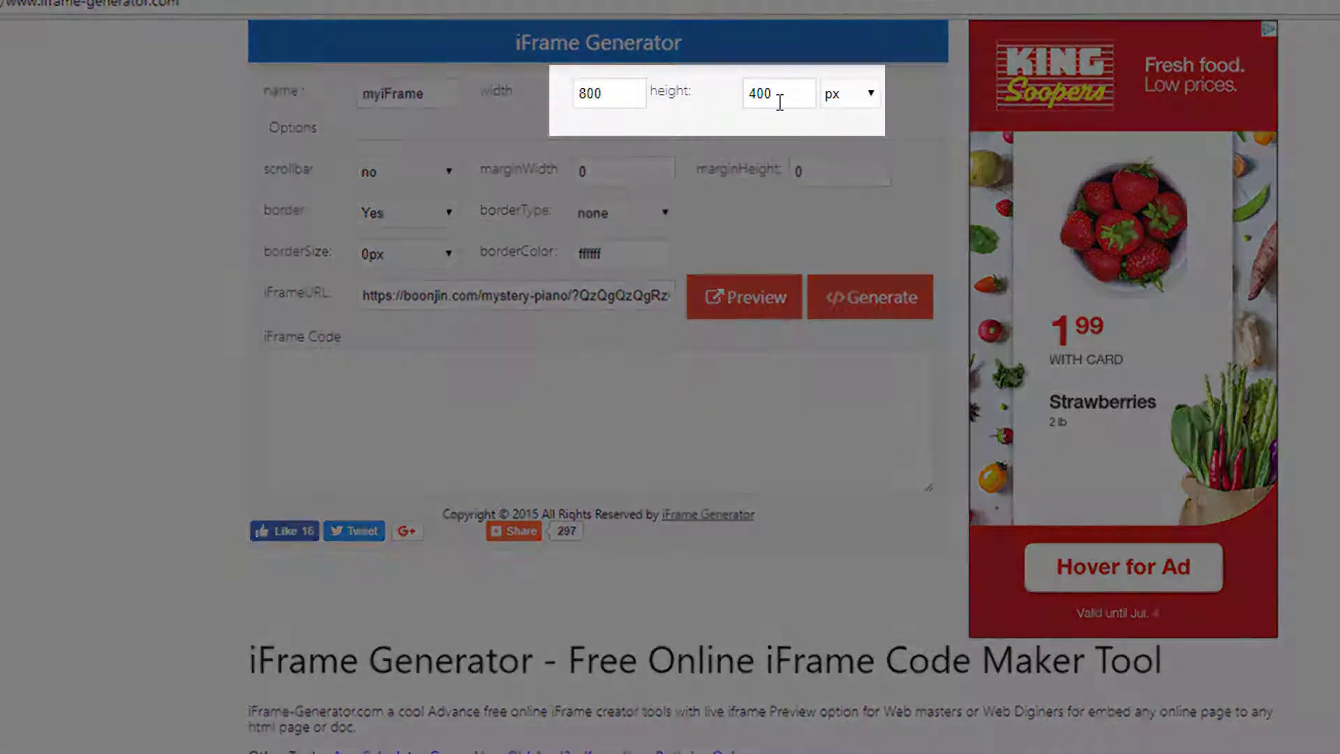
left_click_drag(779, 101, 727, 98)
type("600")
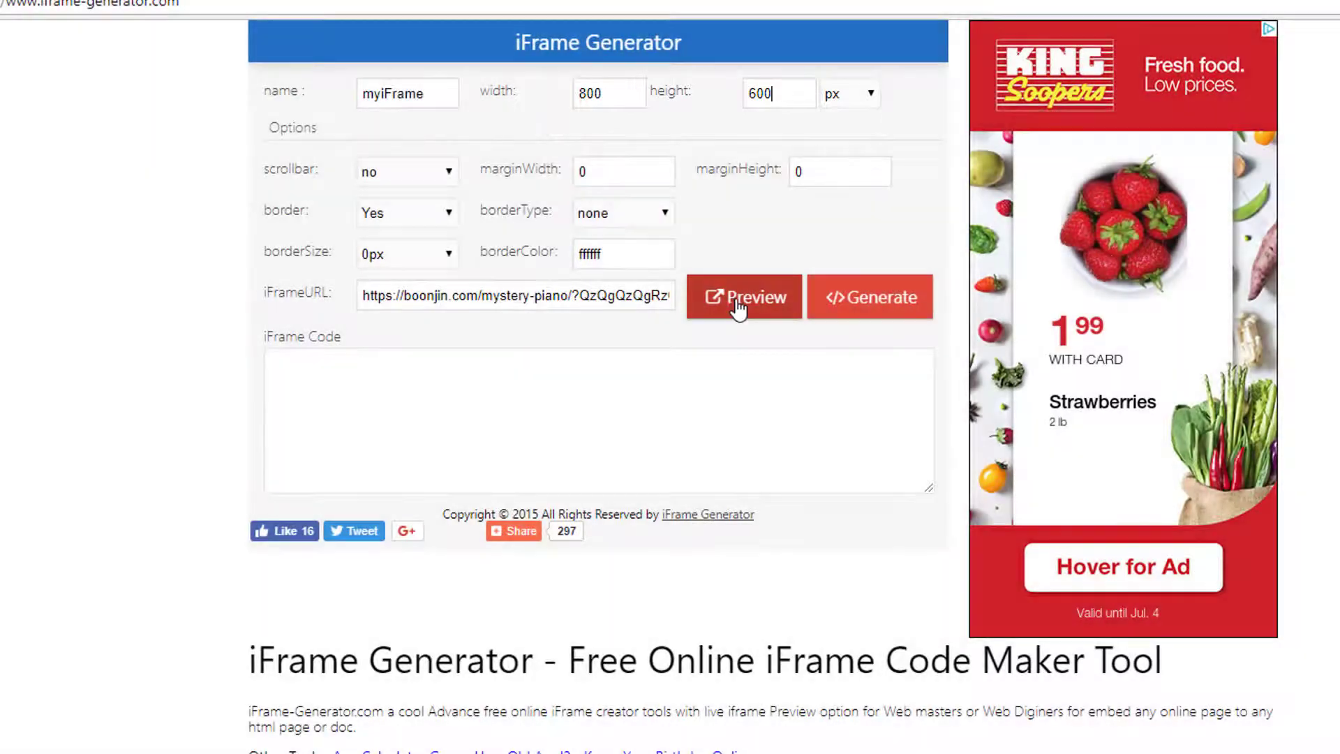
left_click(733, 304)
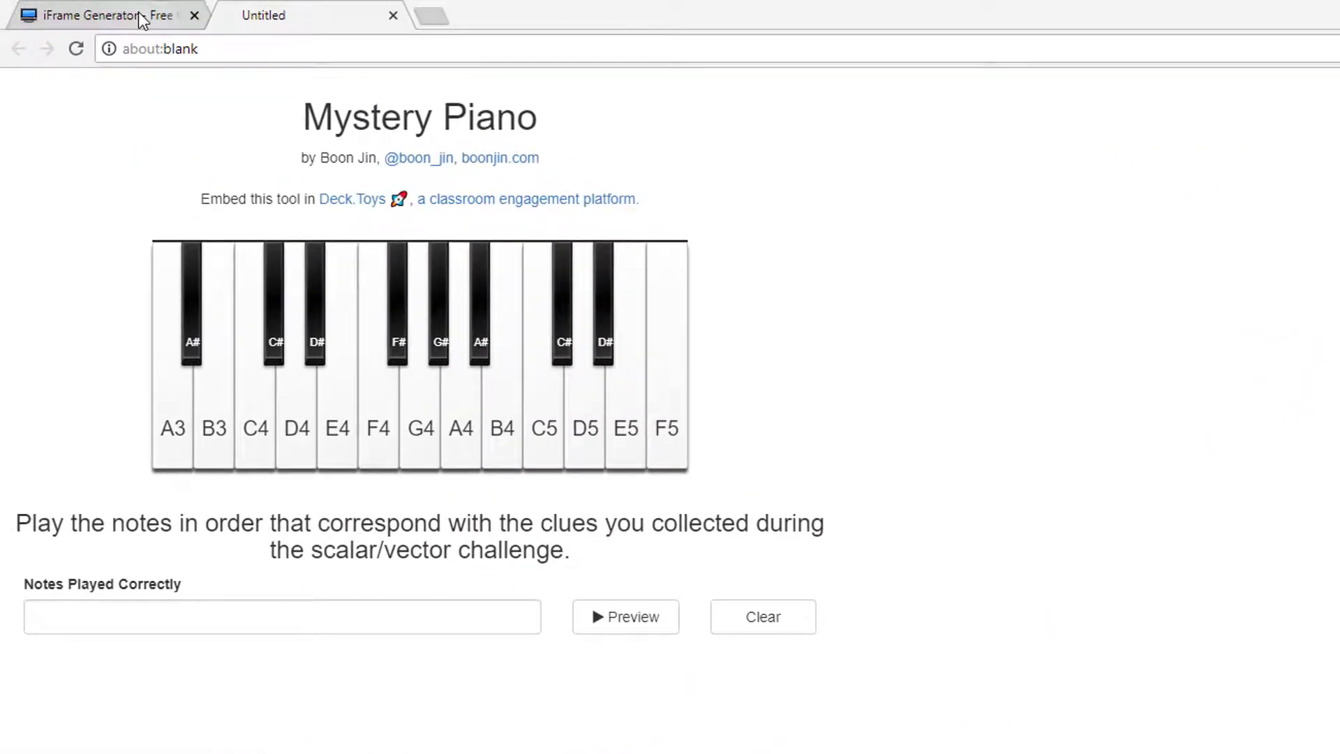
- Generate the iframe embed code and copy all of it
left_click(143, 20)
left_click(1134, 345)
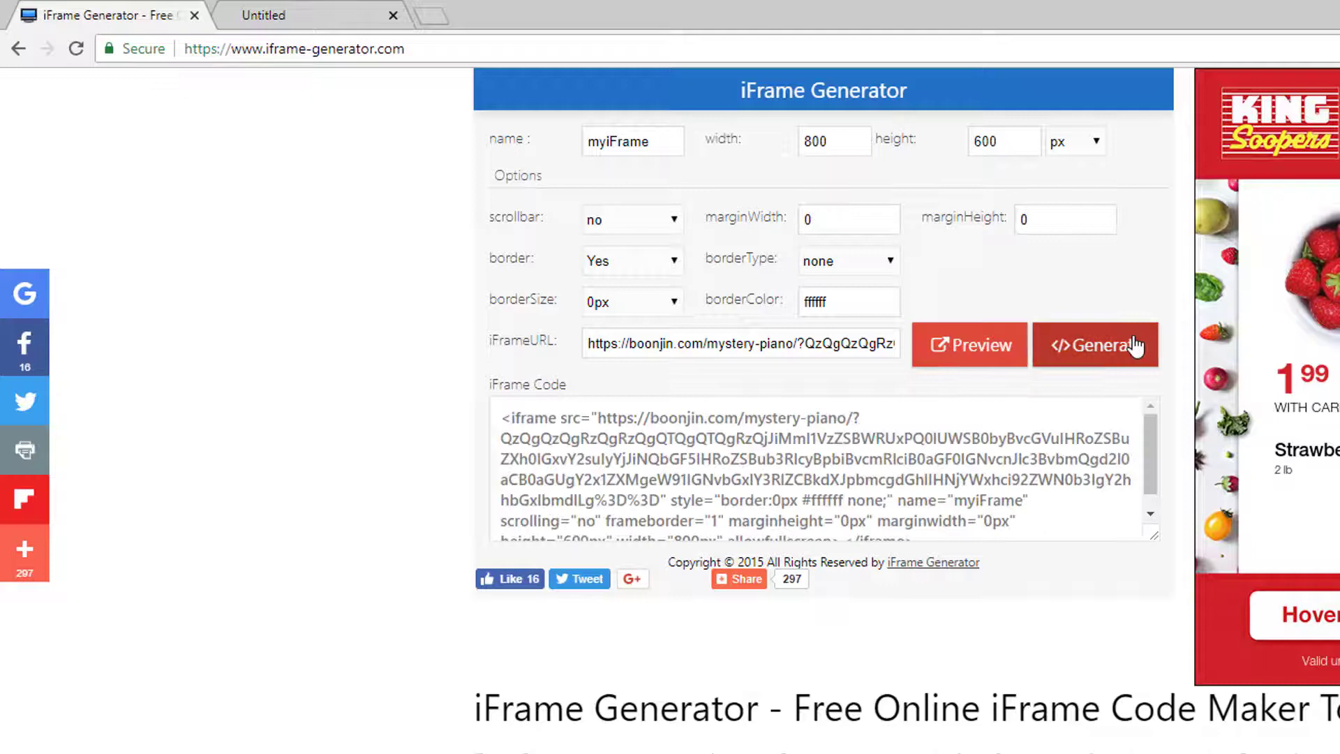
left_click(835, 450)
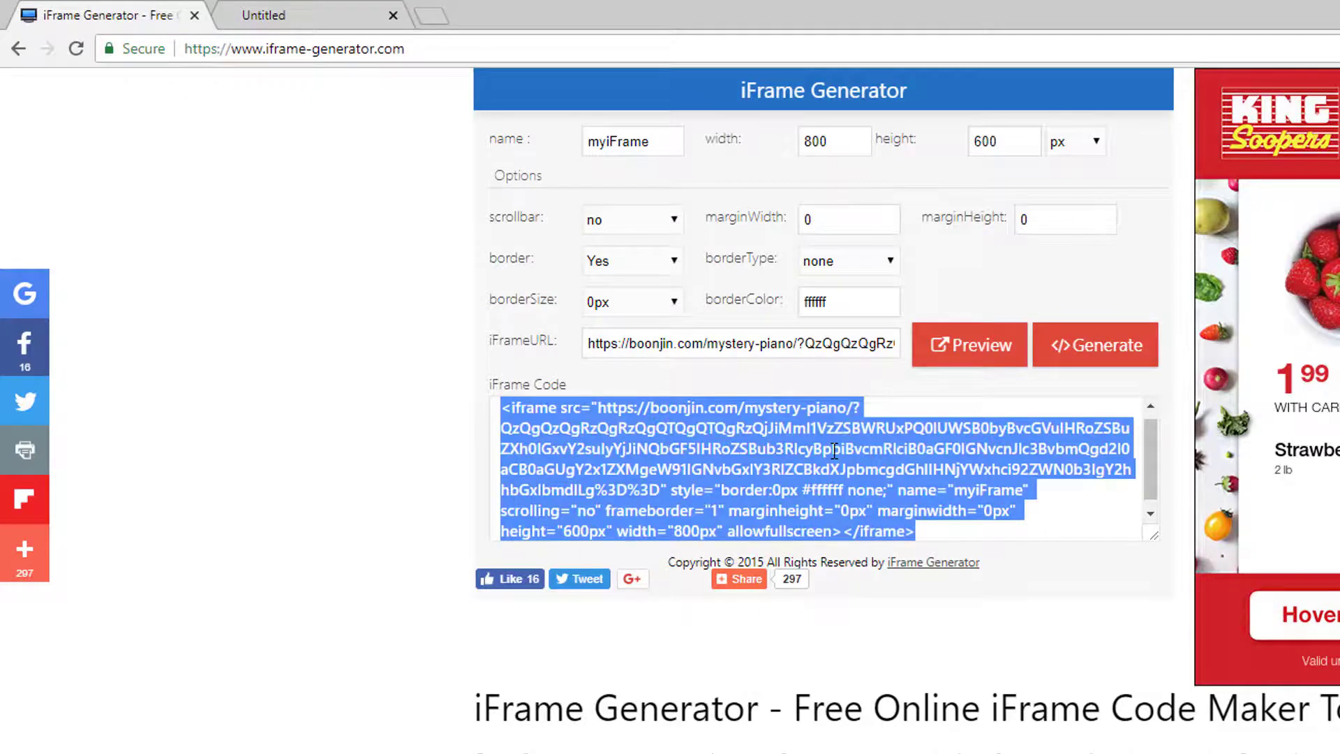
right_click(835, 450)
left_click(863, 467)
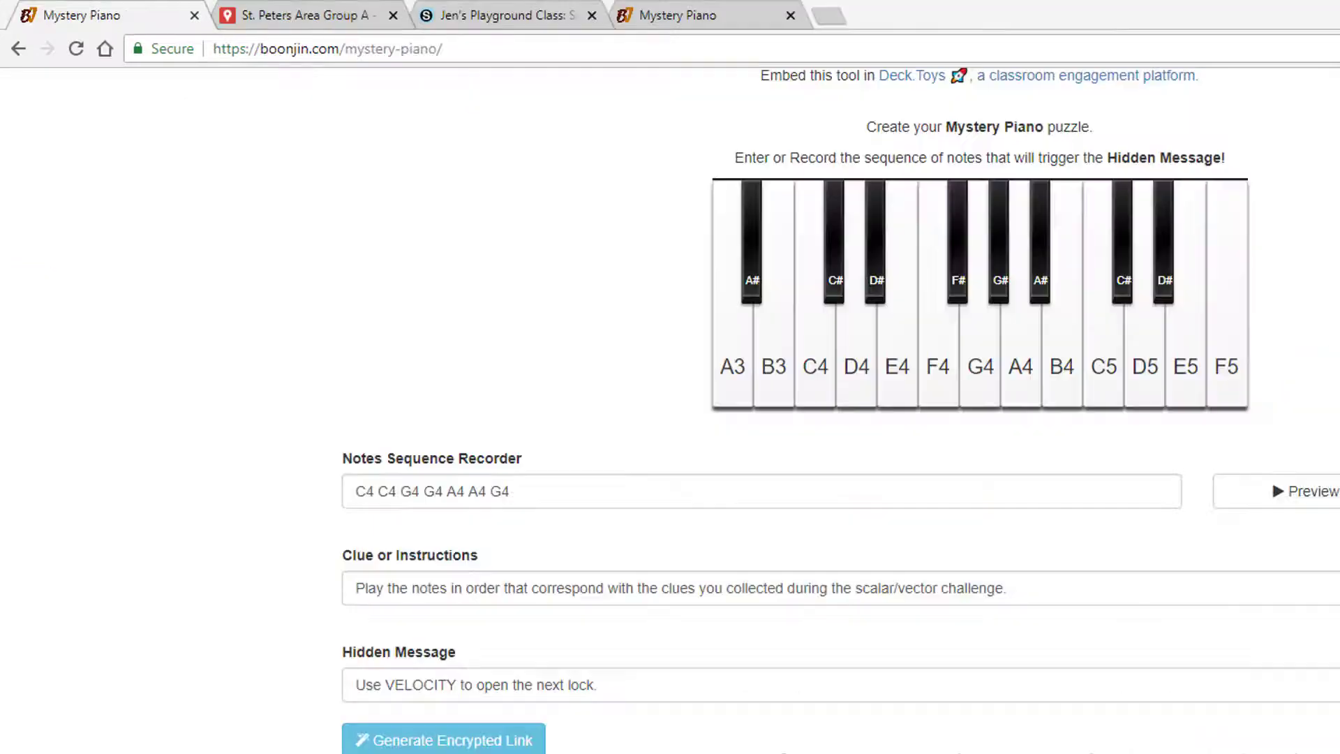
- Open the Final Lock quiz and add a new Text item
left_click(531, 17)
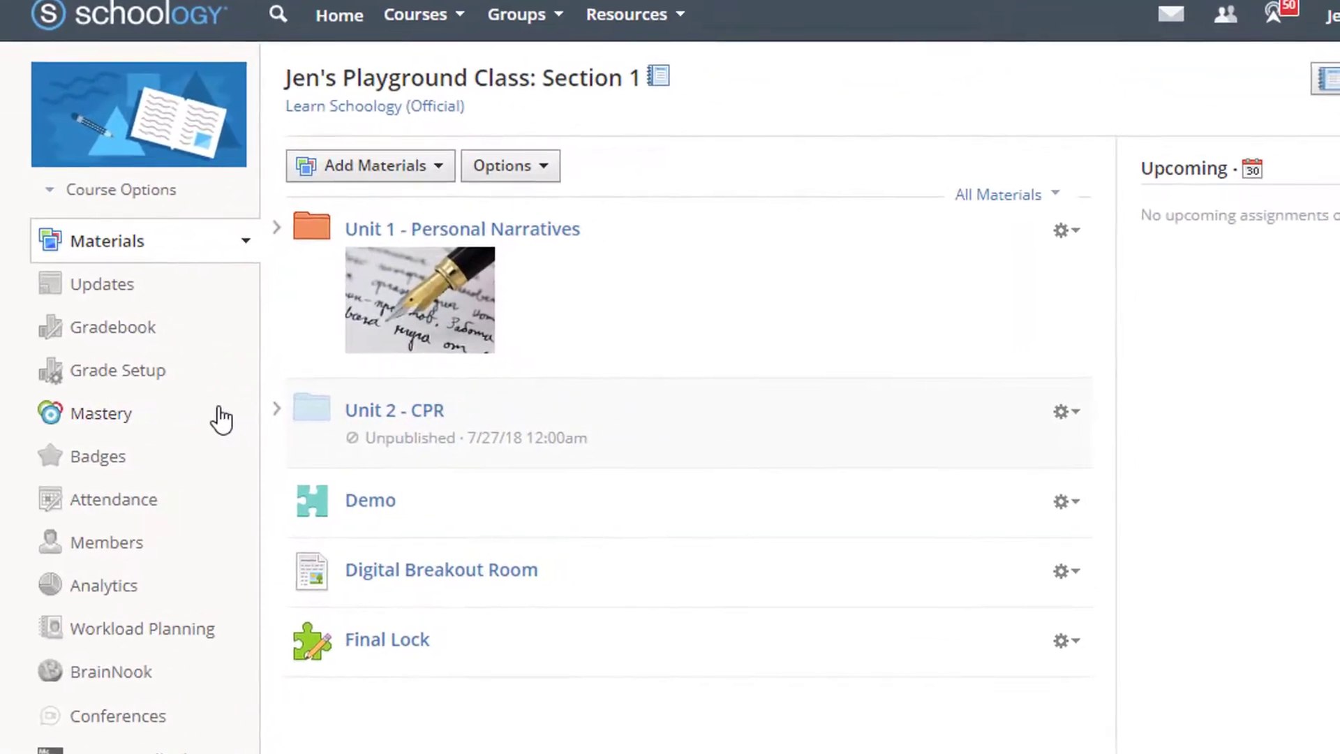
left_click(397, 642)
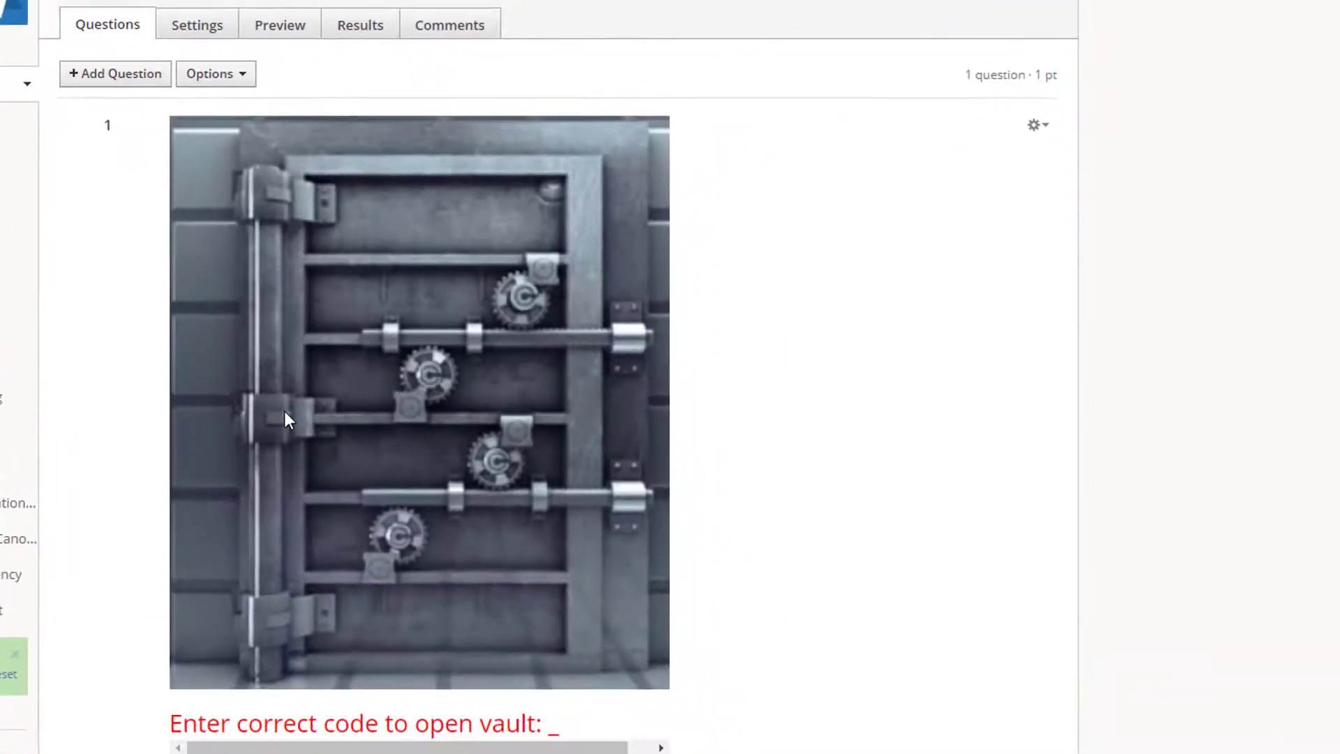
left_click(130, 84)
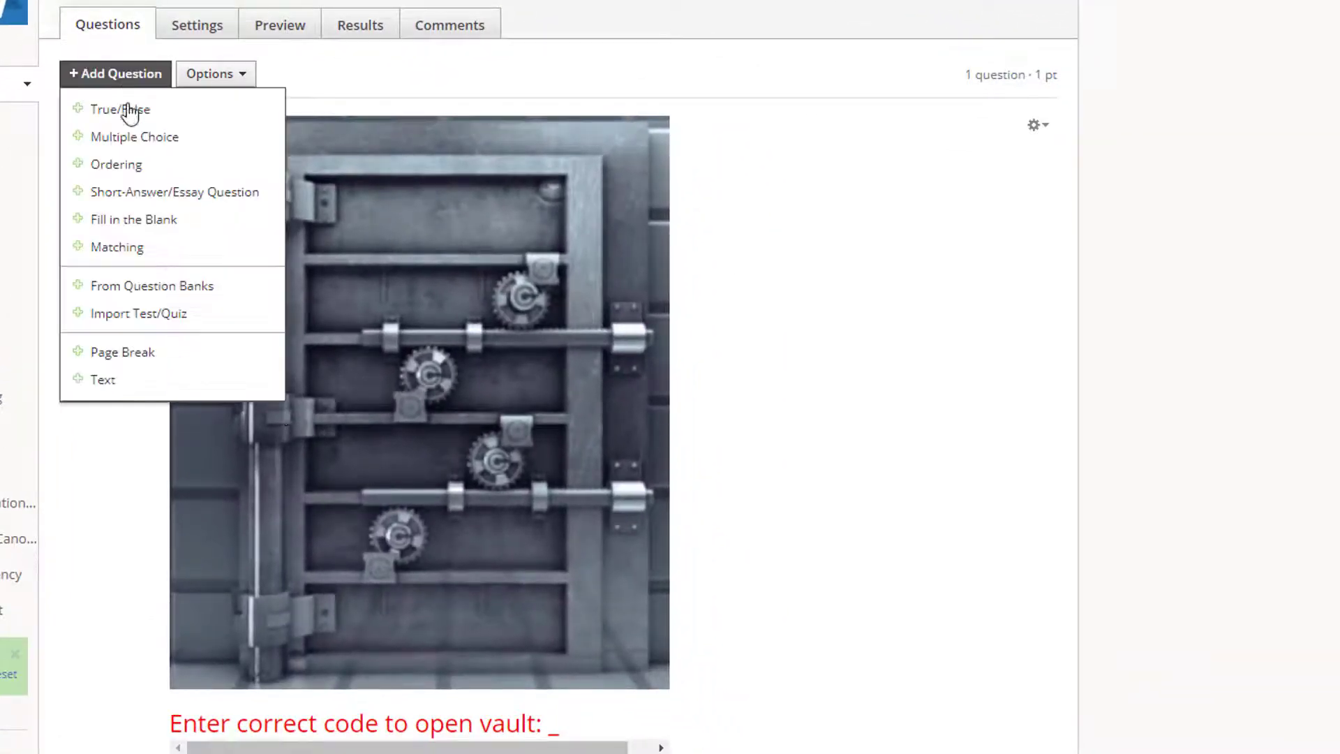
left_click(162, 383)
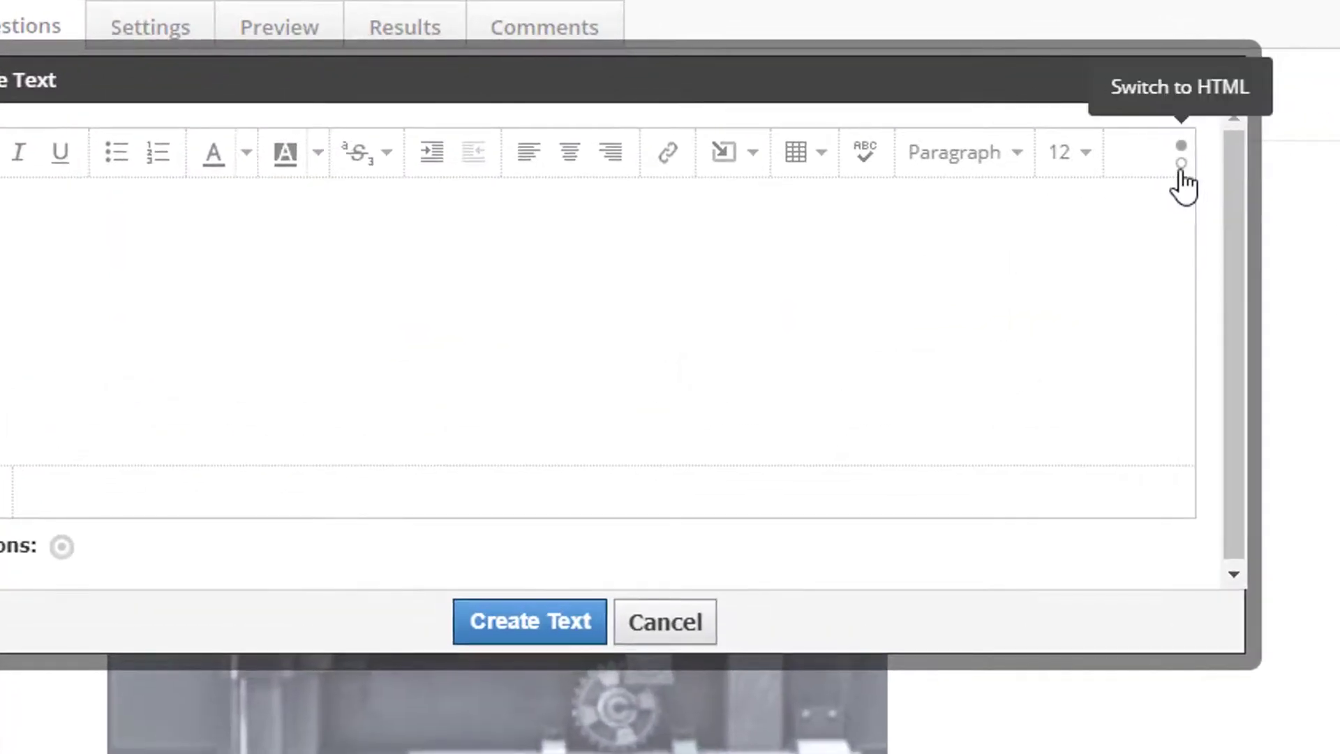
- Paste the iframe code into the HTML editor and save the text item
left_click(856, 110)
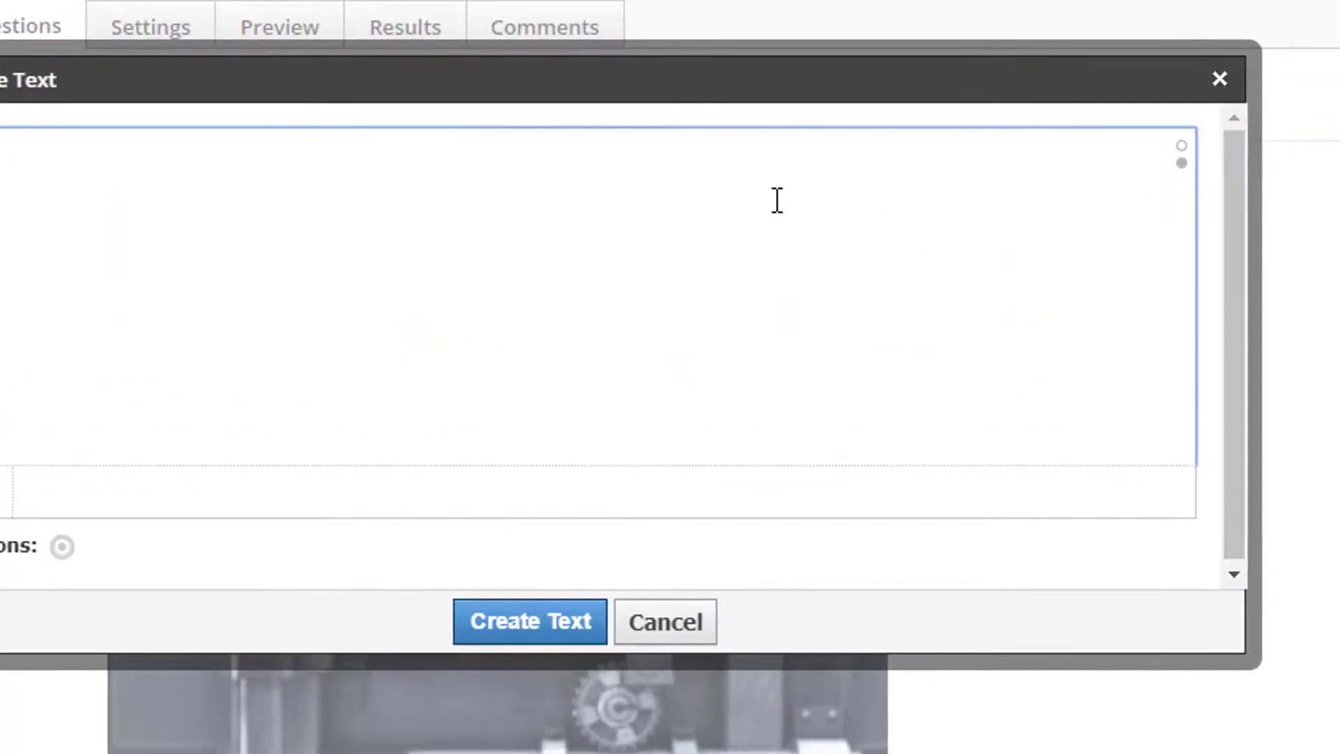
right_click(340, 175)
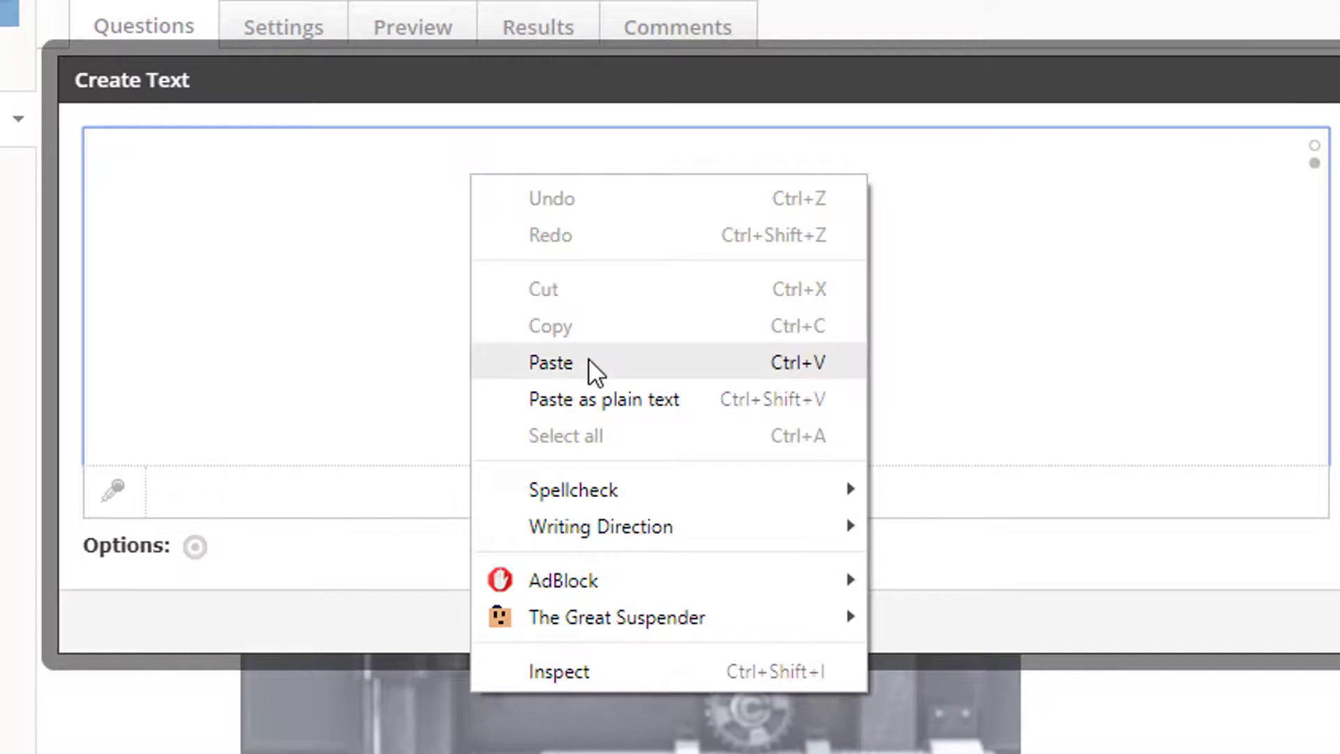
left_click(550, 362)
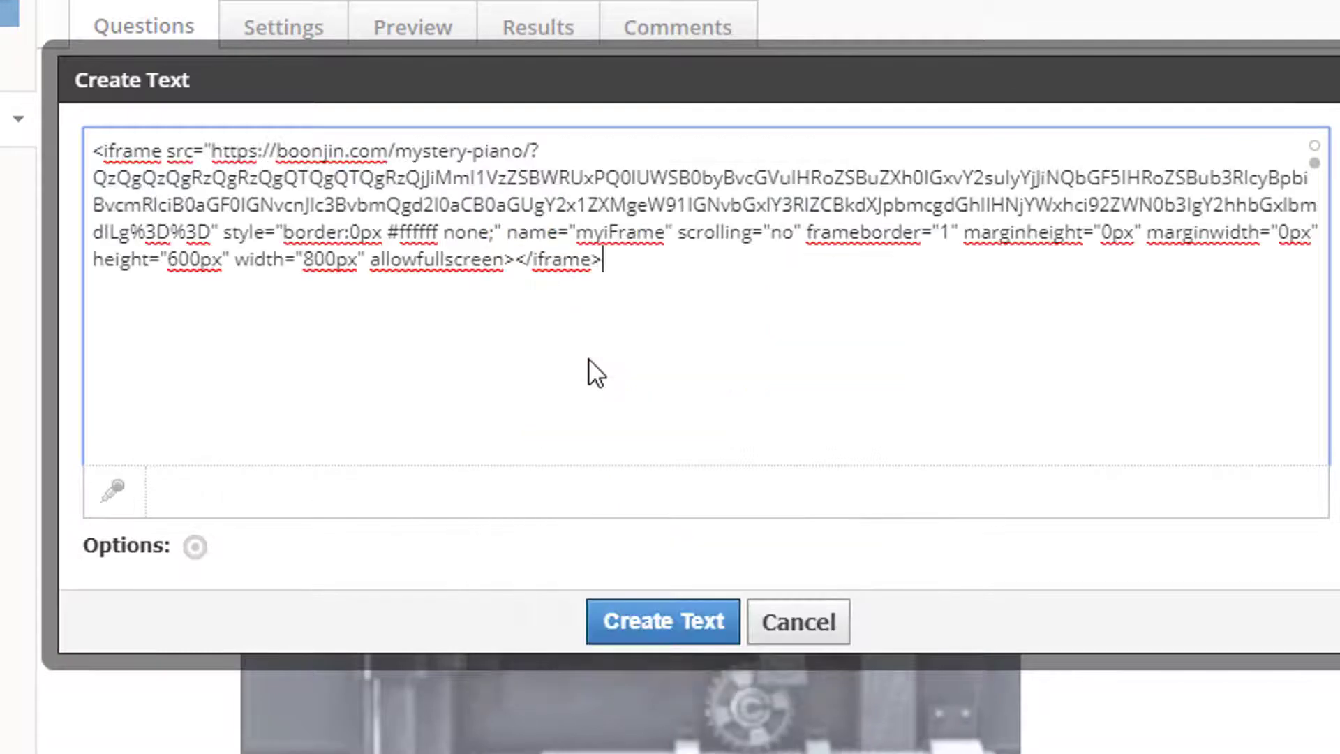
left_click(1315, 150)
left_click(663, 621)
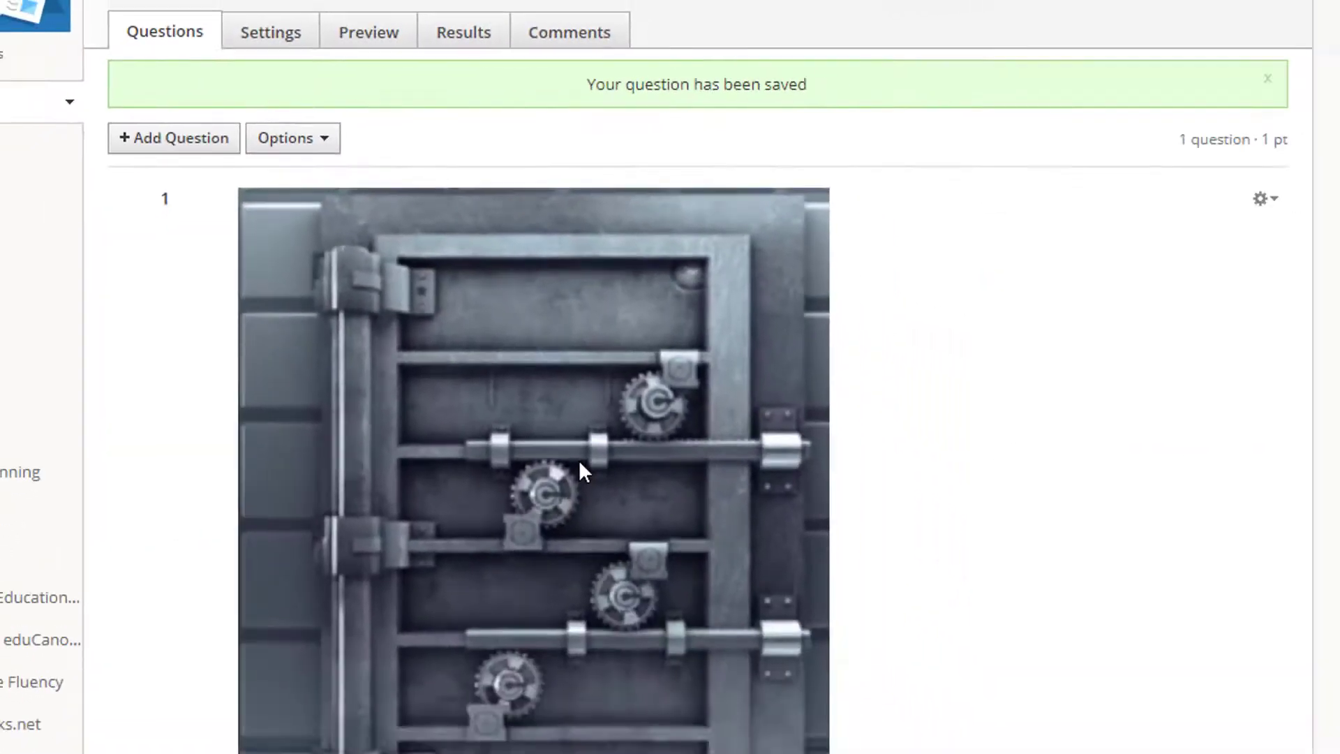
- Reorder the Final Lock quiz to move the Mystery Piano item to the top, then save
scroll(328, 203, "down", 8)
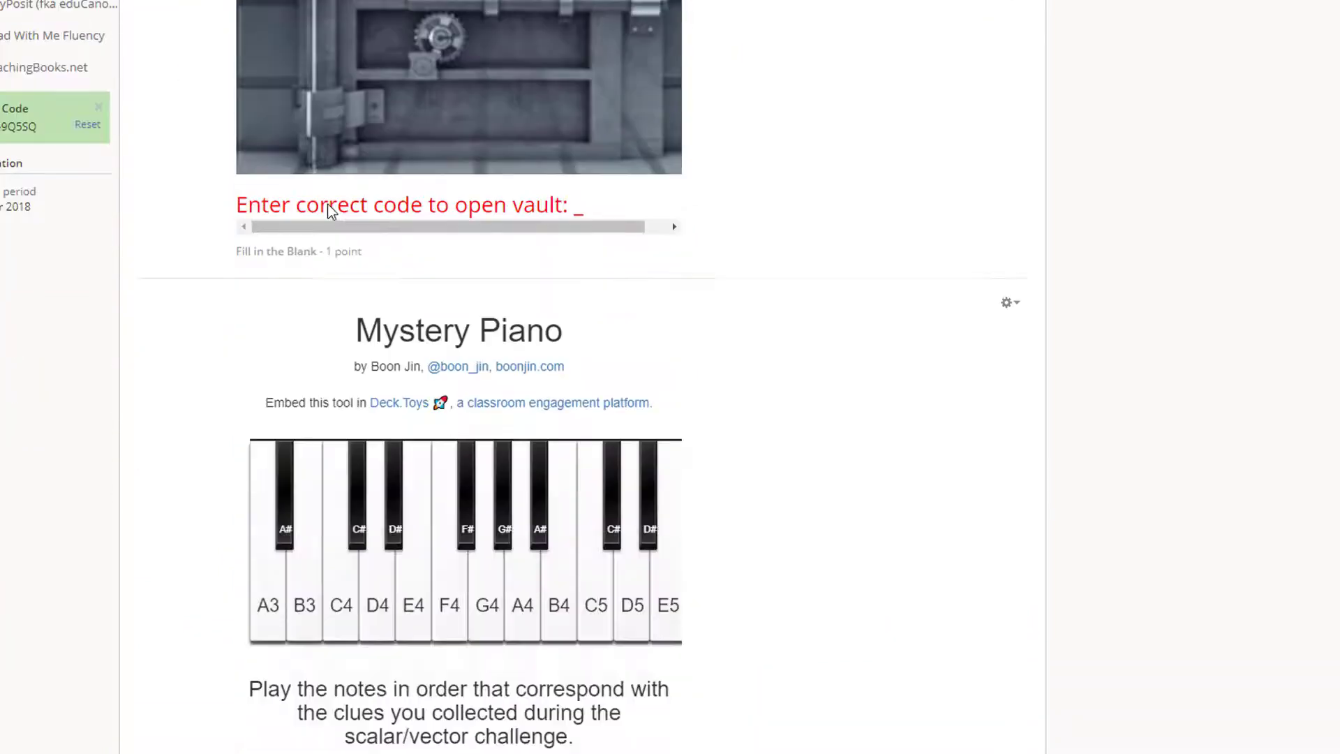
scroll(330, 206, "up", 8)
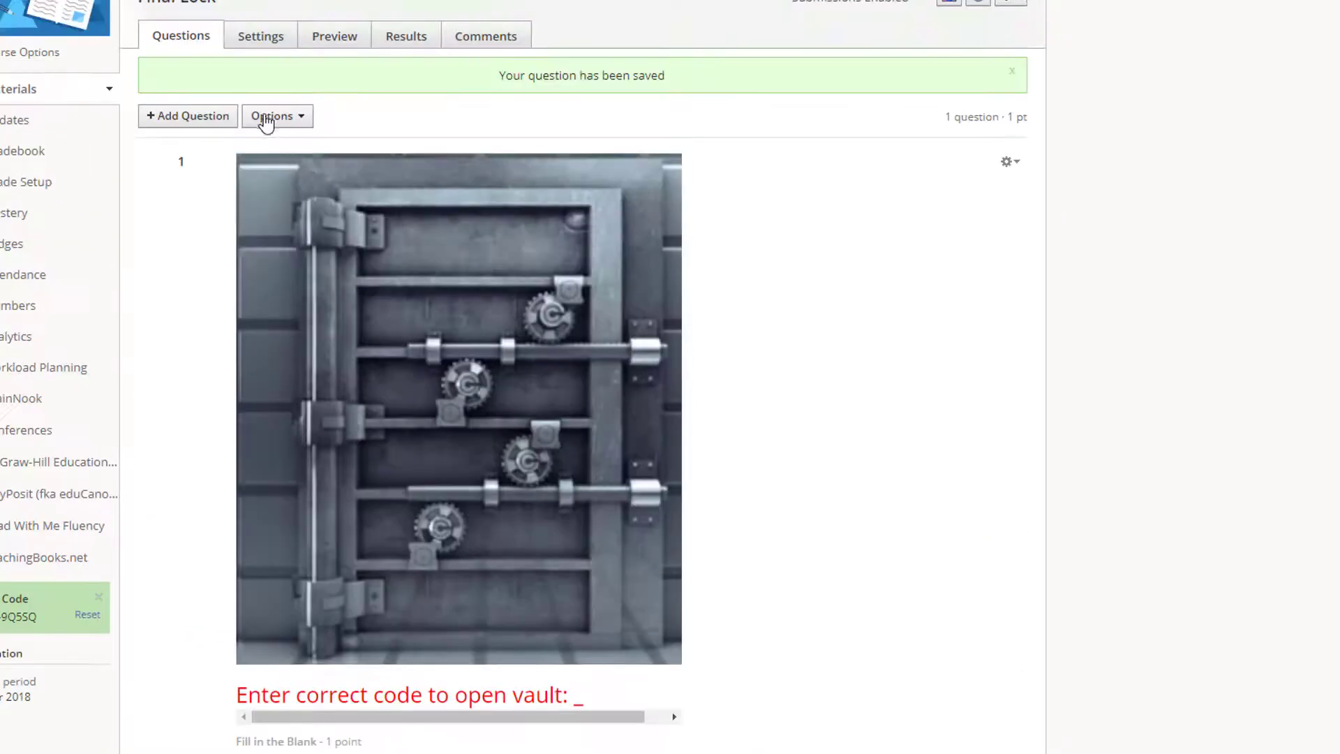
left_click(267, 119)
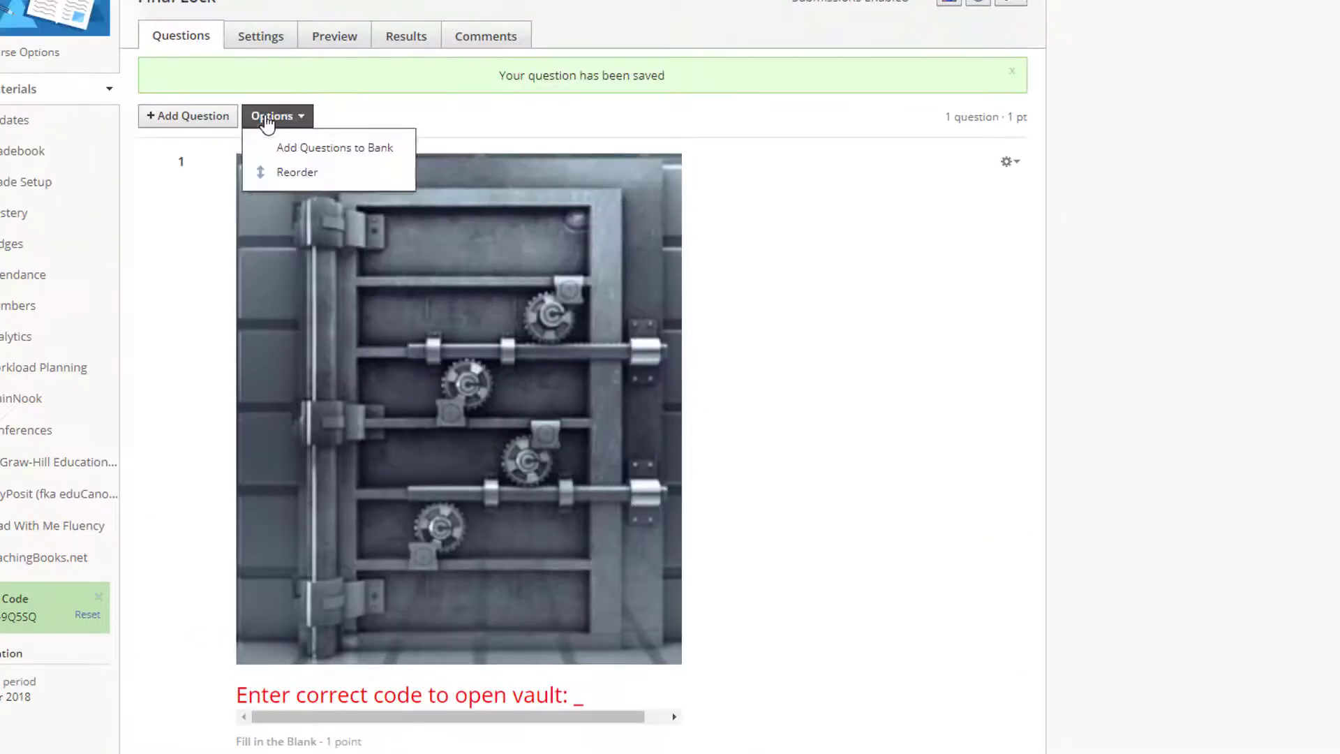
left_click(294, 172)
scroll(237, 480, "down", 4)
scroll(165, 520, "down", 1)
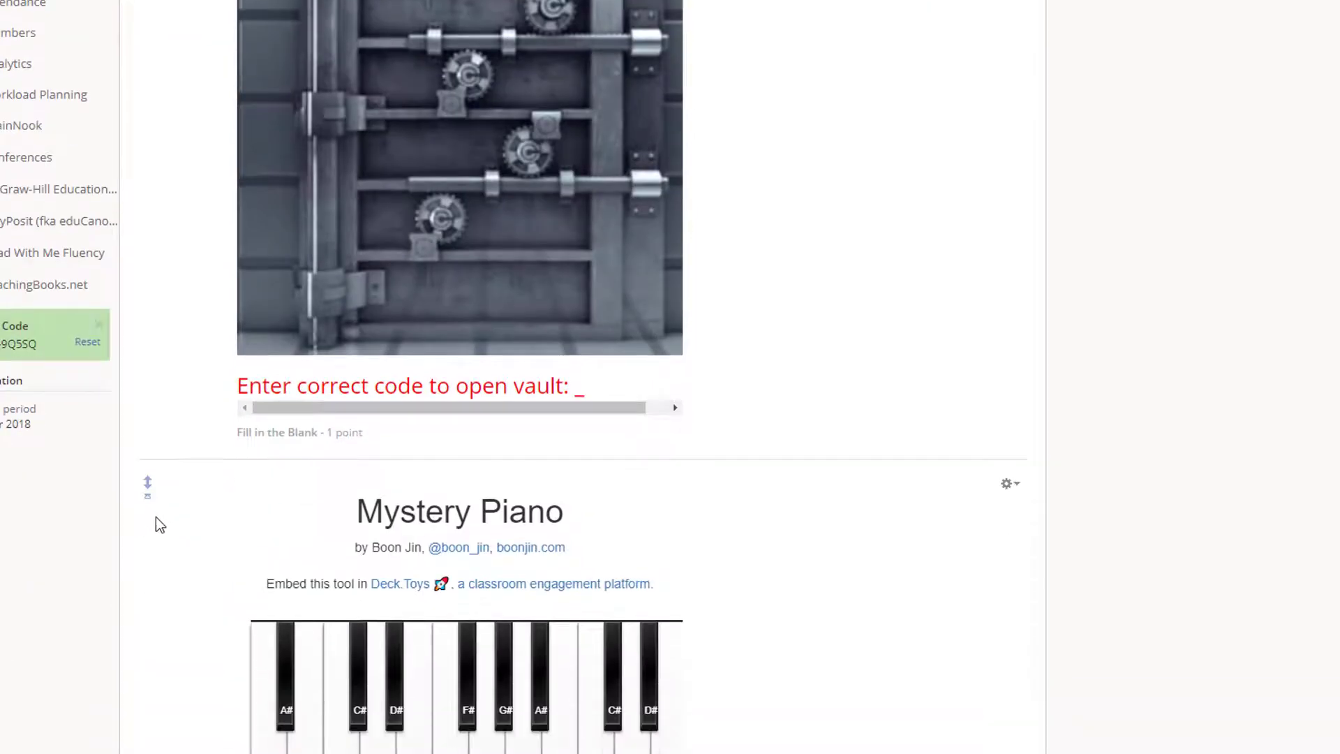
left_click(148, 497)
scroll(275, 484, "up", 4)
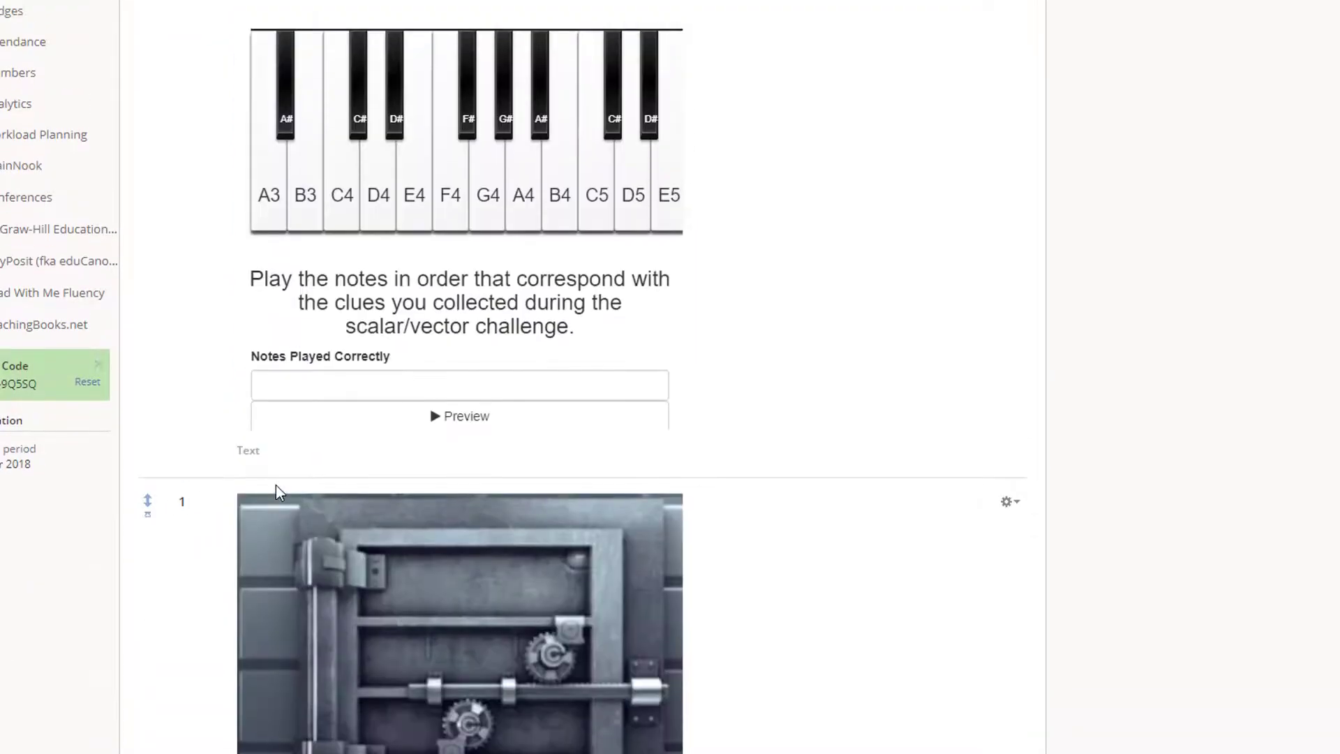
scroll(275, 484, "down", 10)
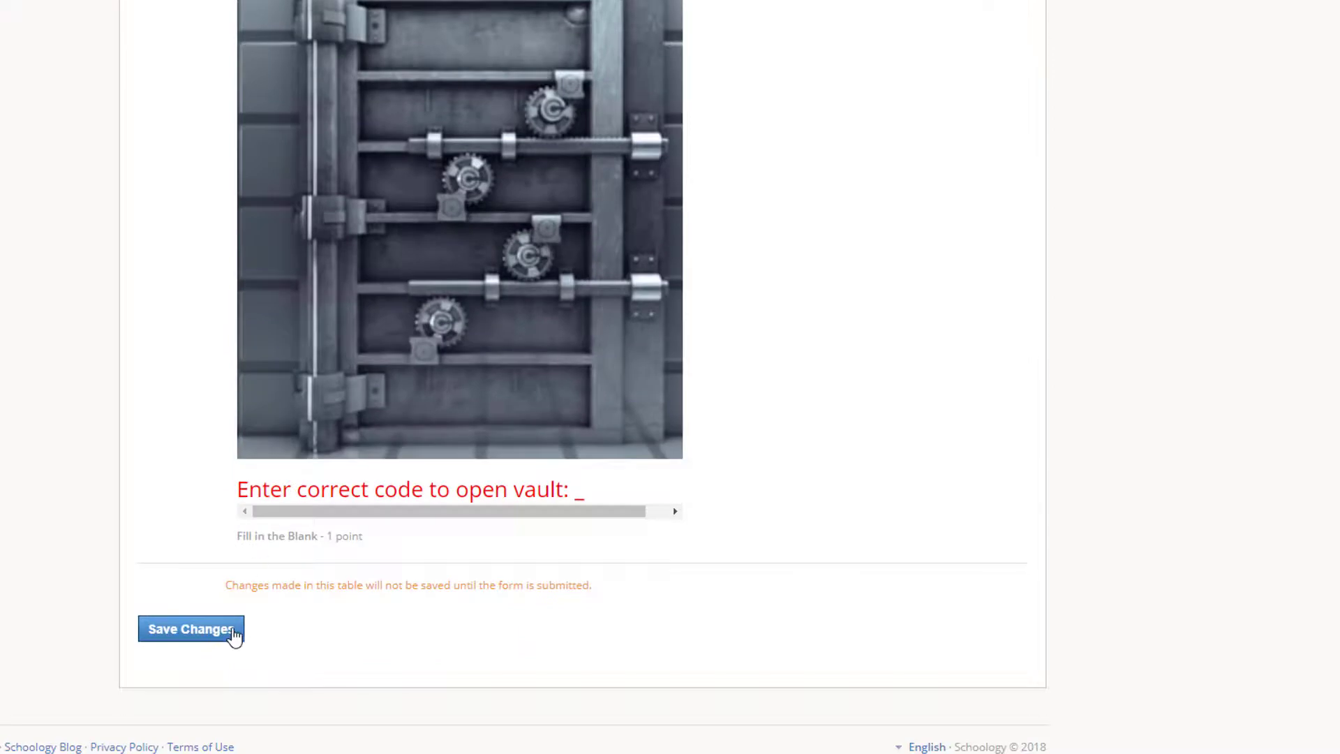
left_click(233, 632)
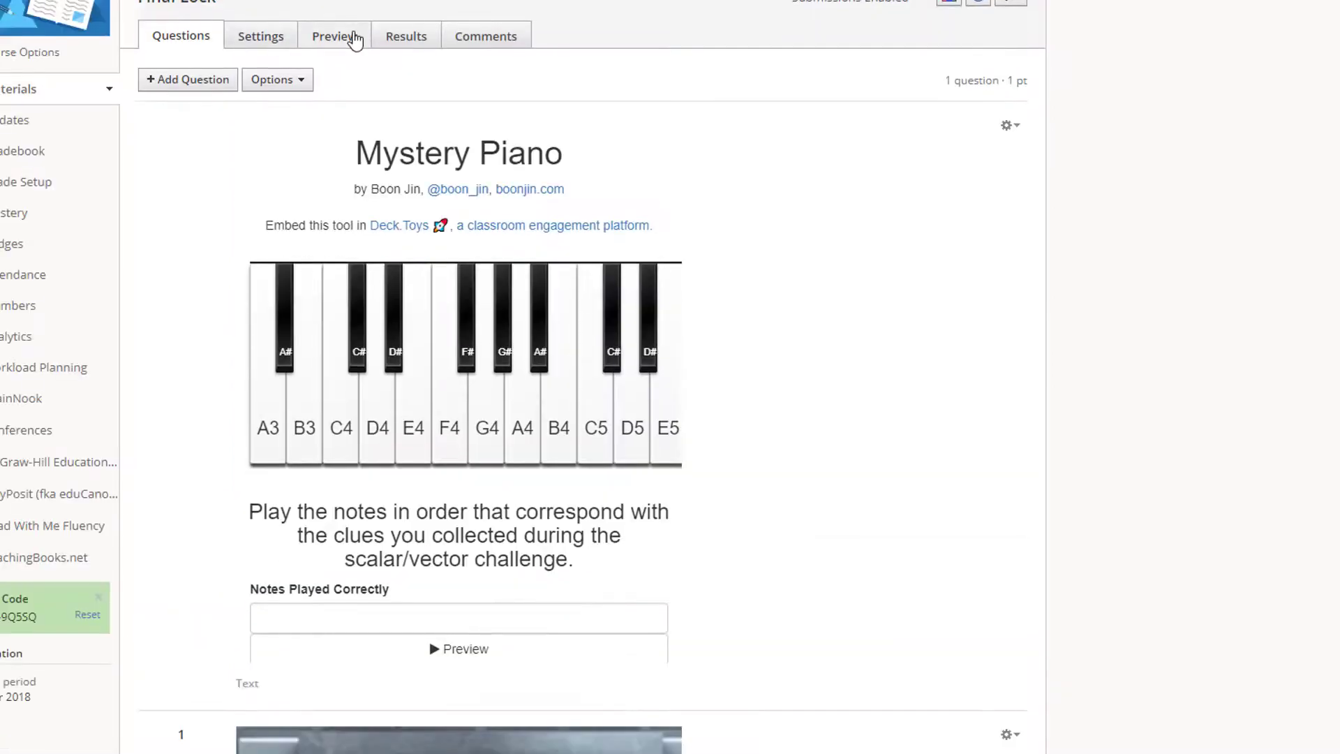
- Start a Final Lock preview attempt and play C4 C4 G4 G4 A4 A4 G4 on the embedded piano
left_click(354, 37)
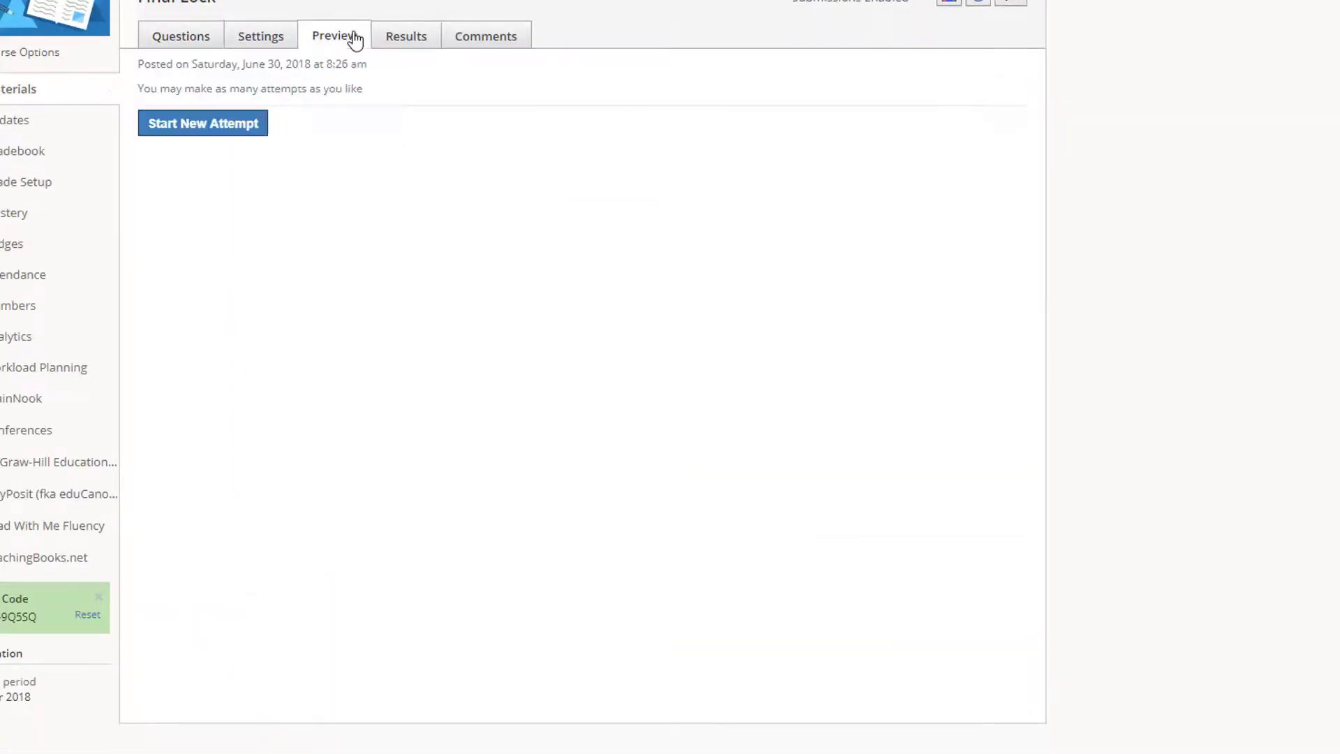
left_click(178, 131)
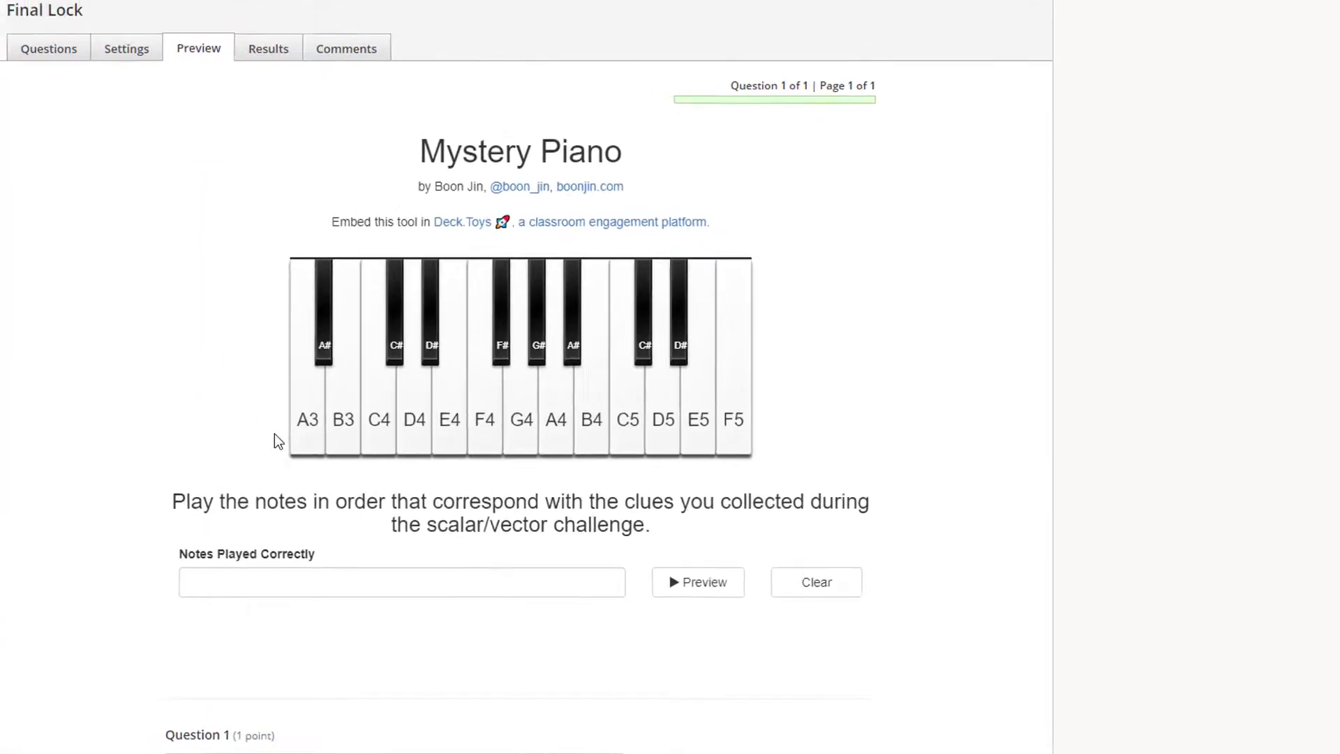
left_click(462, 325)
left_click(462, 326)
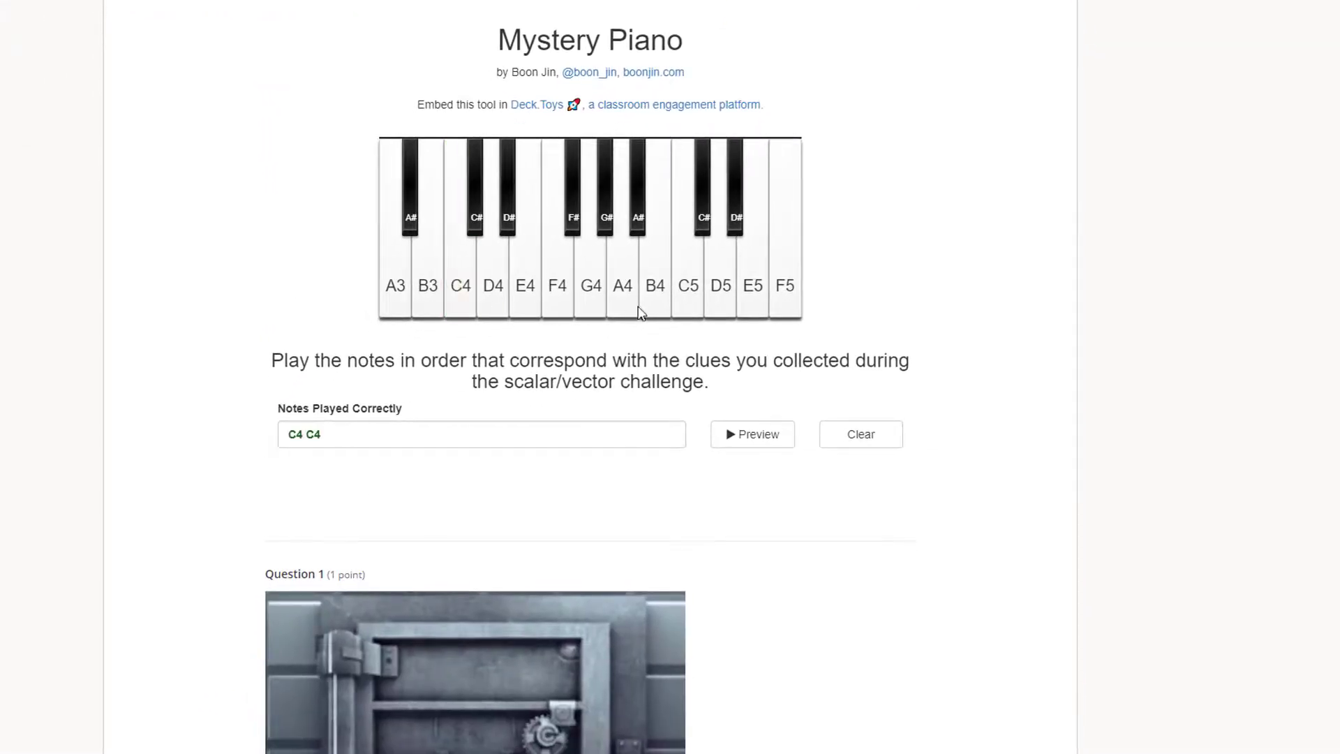
left_click(581, 339)
left_click(618, 306)
left_click(618, 305)
left_click(593, 309)
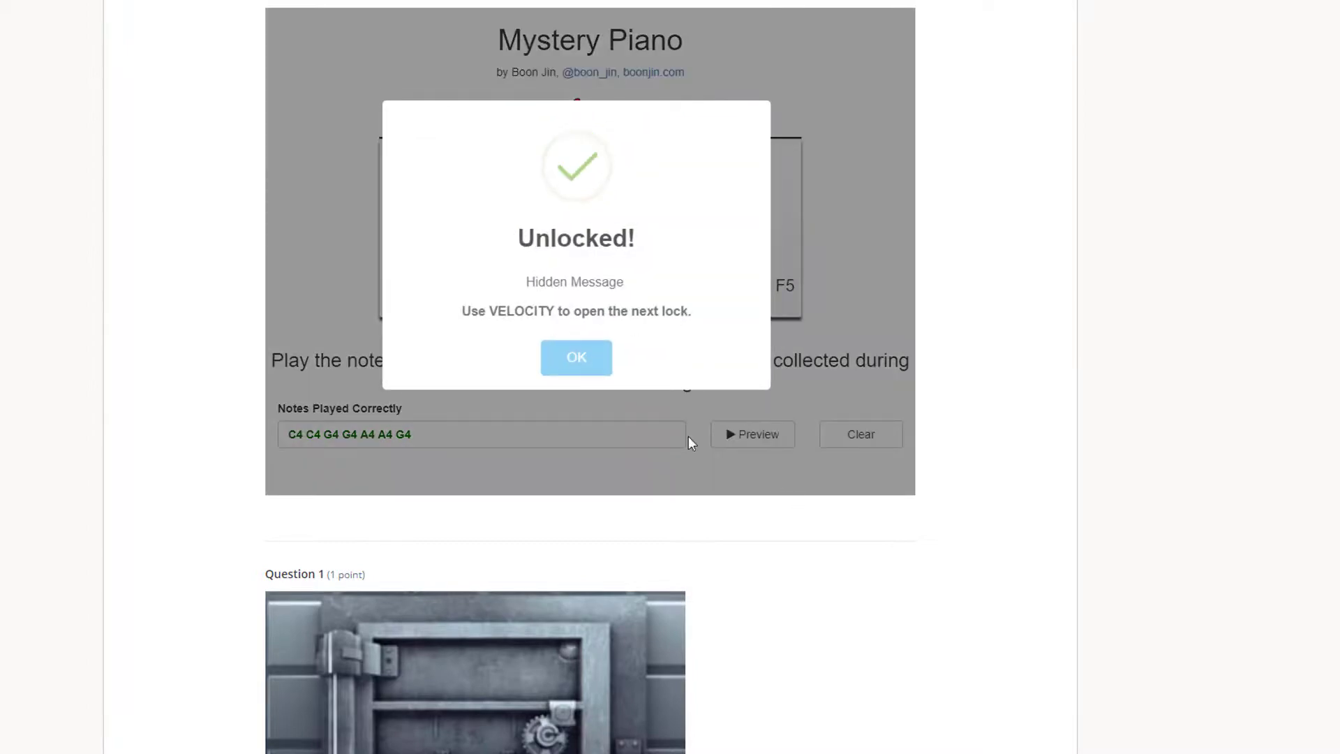
scroll(625, 470, "down", 5)
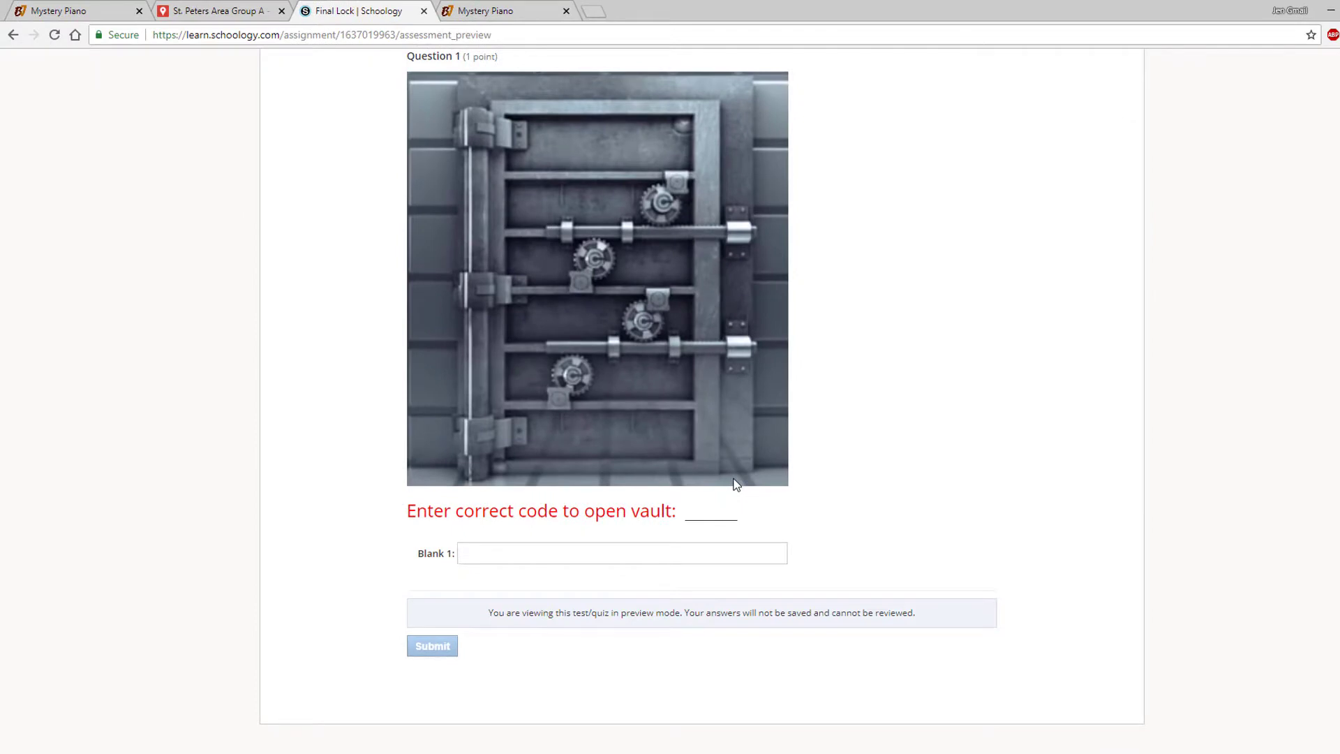
scroll(736, 483, "up", 5)
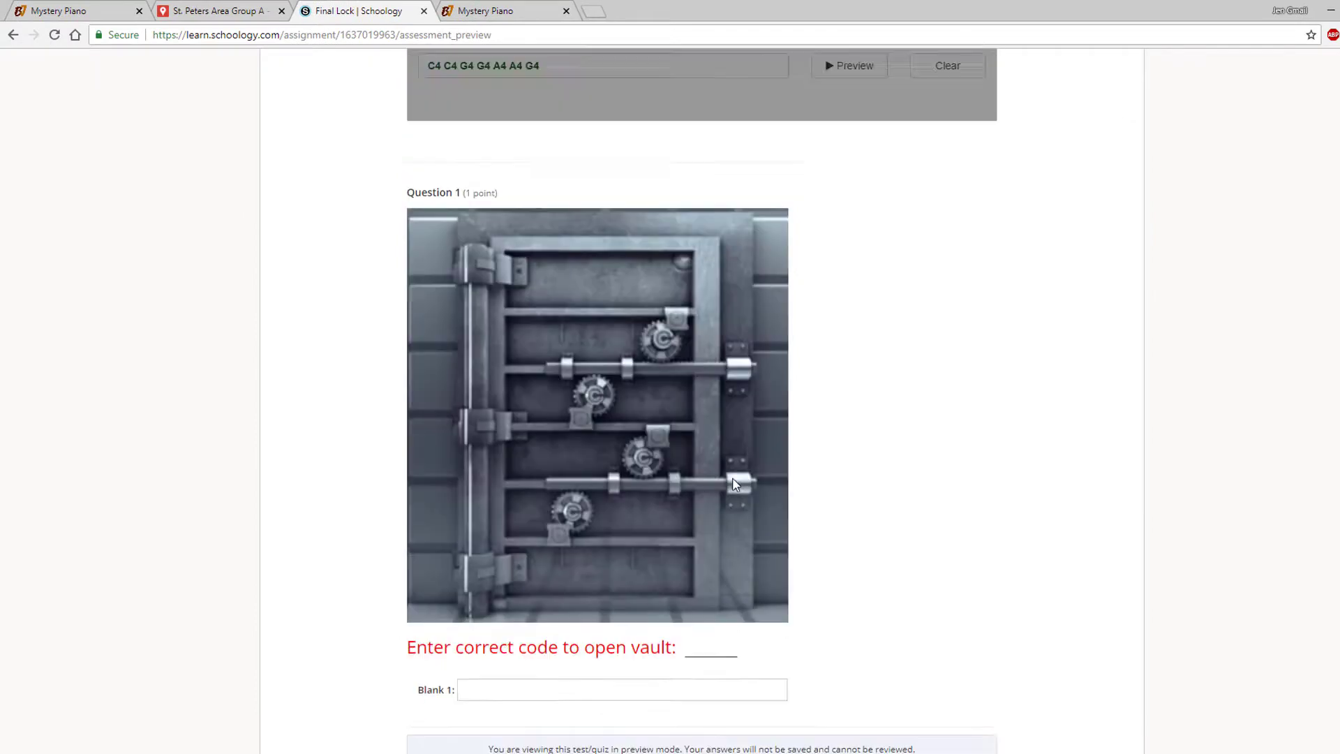